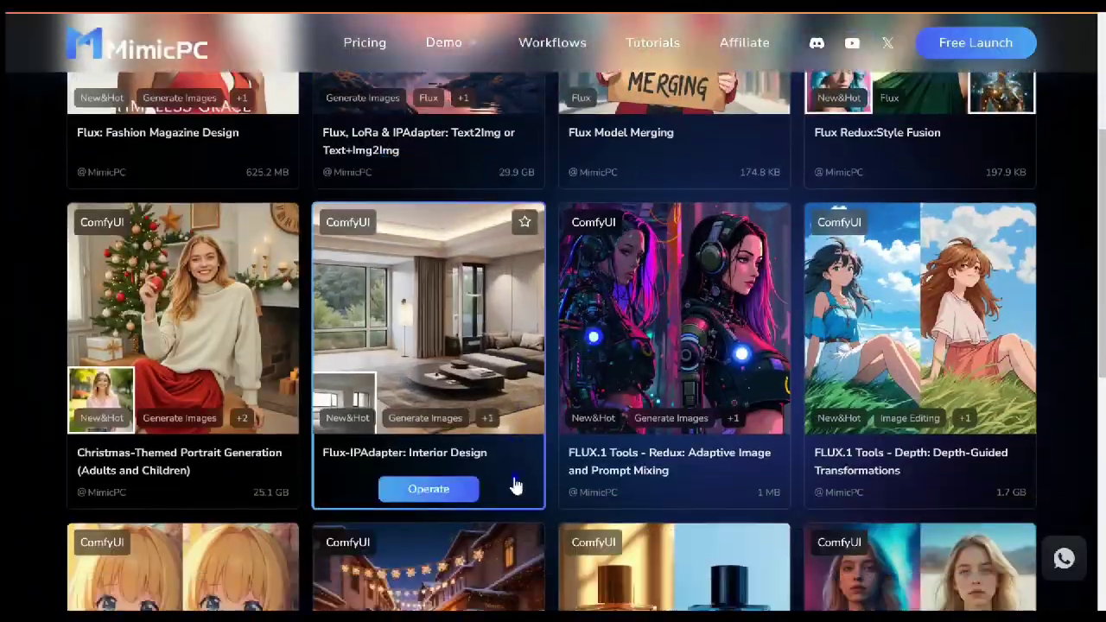
# - Browse the second and third result pages of the Flux workflows in the gallery
pyautogui.scroll(-3, 513, 484)
pyautogui.click(552, 582)
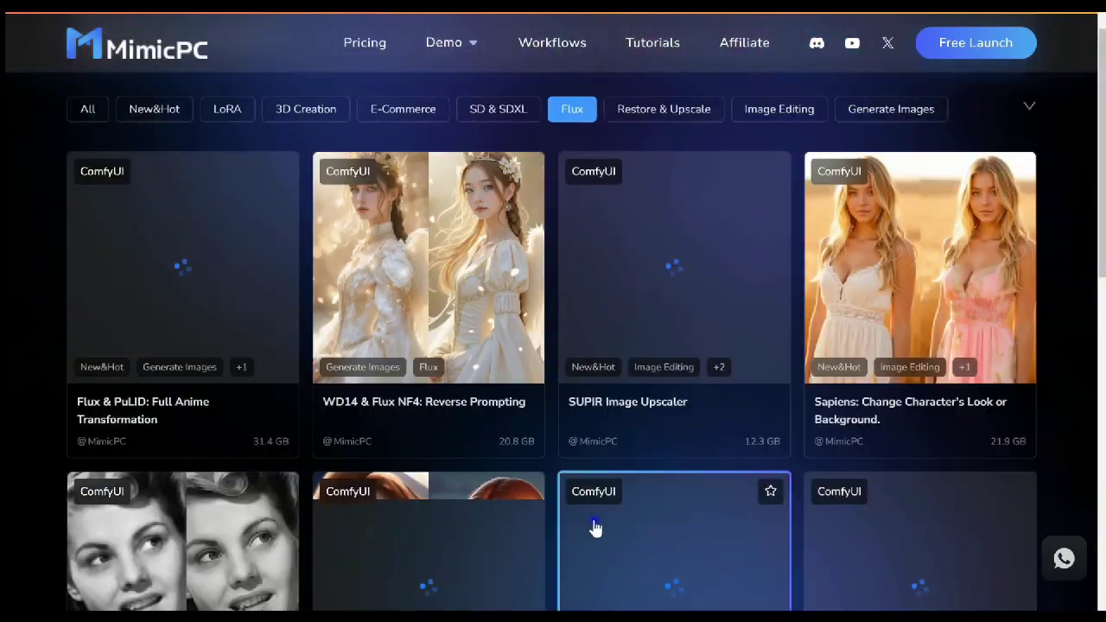
pyautogui.scroll(-5, 596, 532)
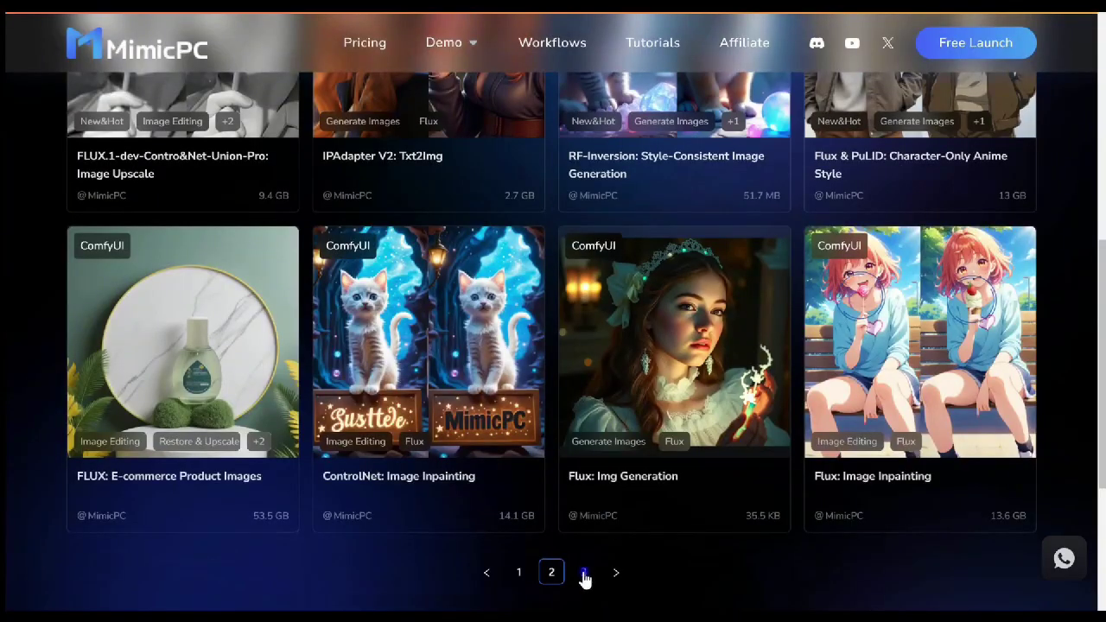
pyautogui.click(583, 572)
pyautogui.scroll(-5, 613, 449)
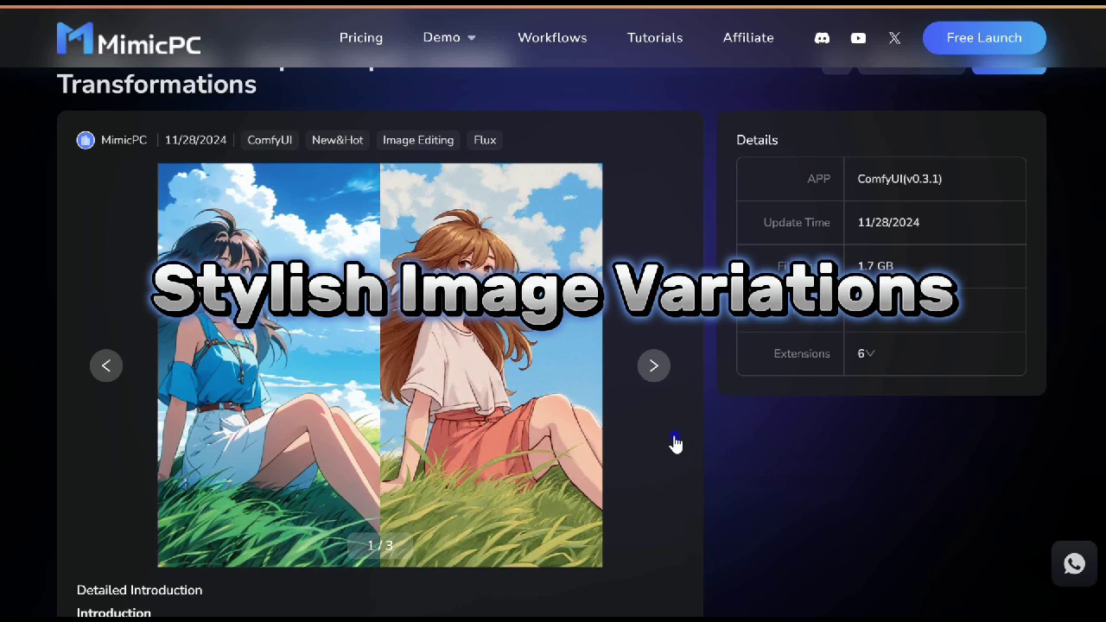
# - Look through the sample images of the FLUX.1 Tools - Depth and Flux Redux:Style Fusion workflows
pyautogui.click(655, 366)
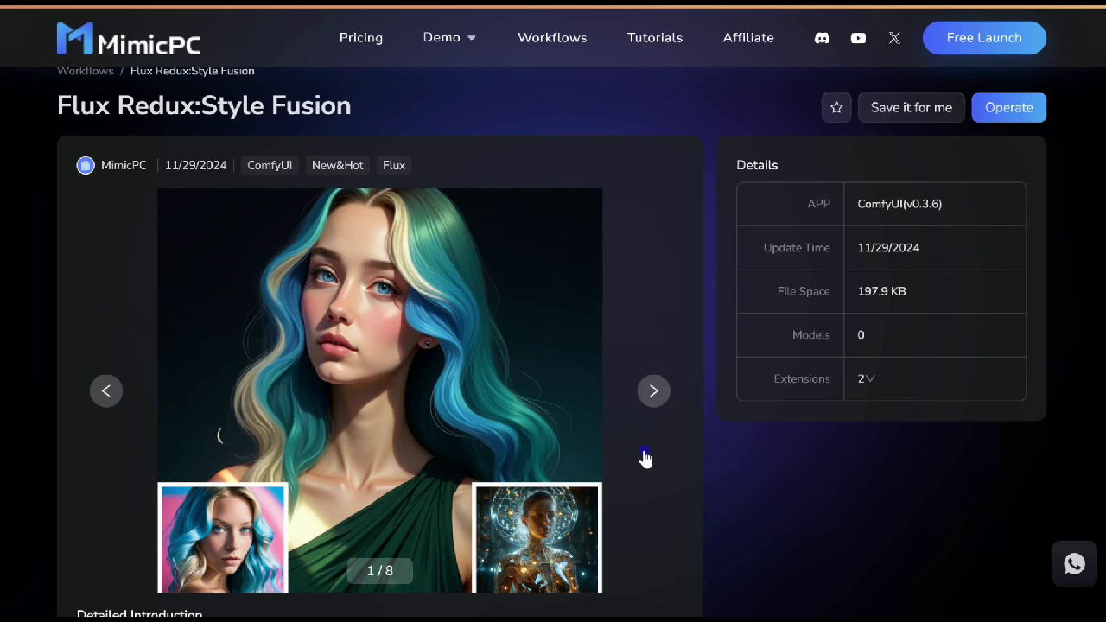
pyautogui.click(653, 391)
pyautogui.click(653, 391)
pyautogui.click(652, 391)
pyautogui.click(652, 391)
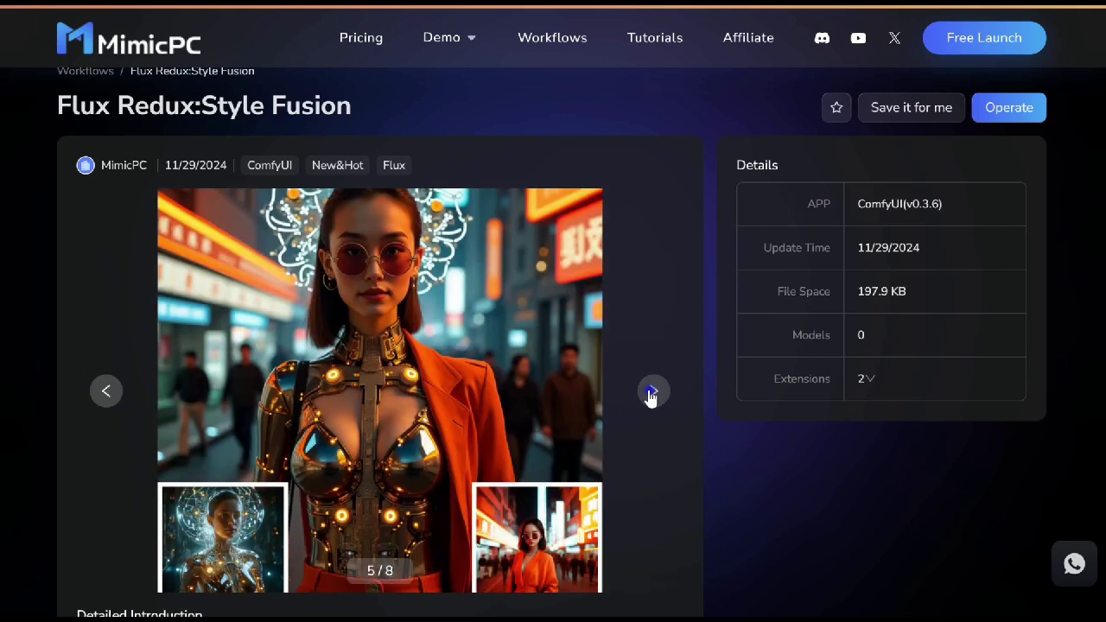
pyautogui.click(653, 394)
pyautogui.click(652, 394)
pyautogui.click(651, 391)
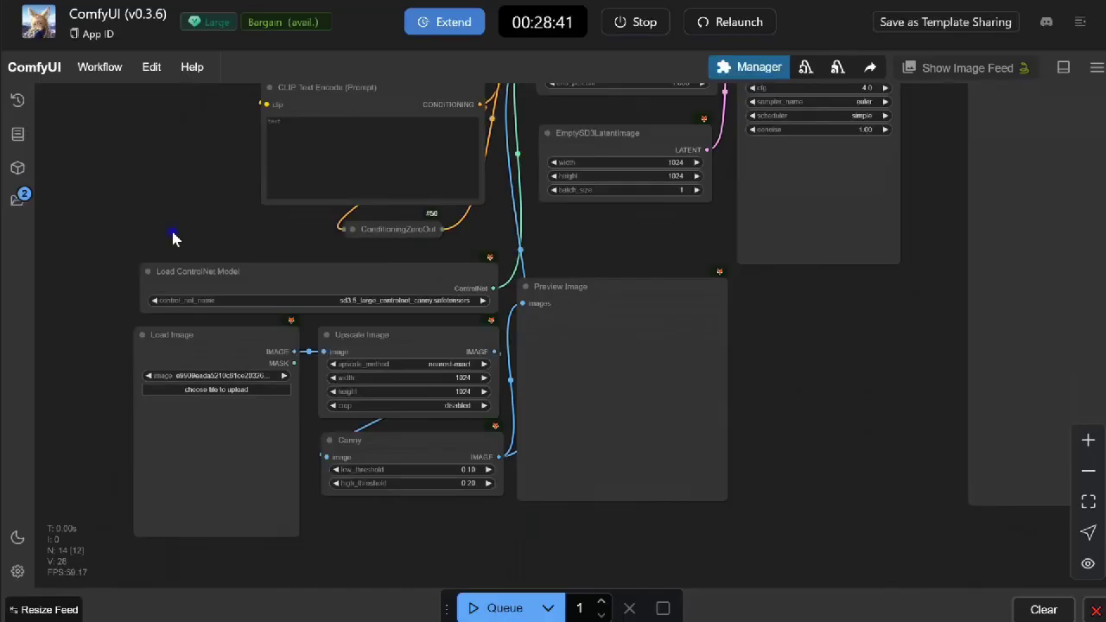
pyautogui.scroll(4, 173, 239)
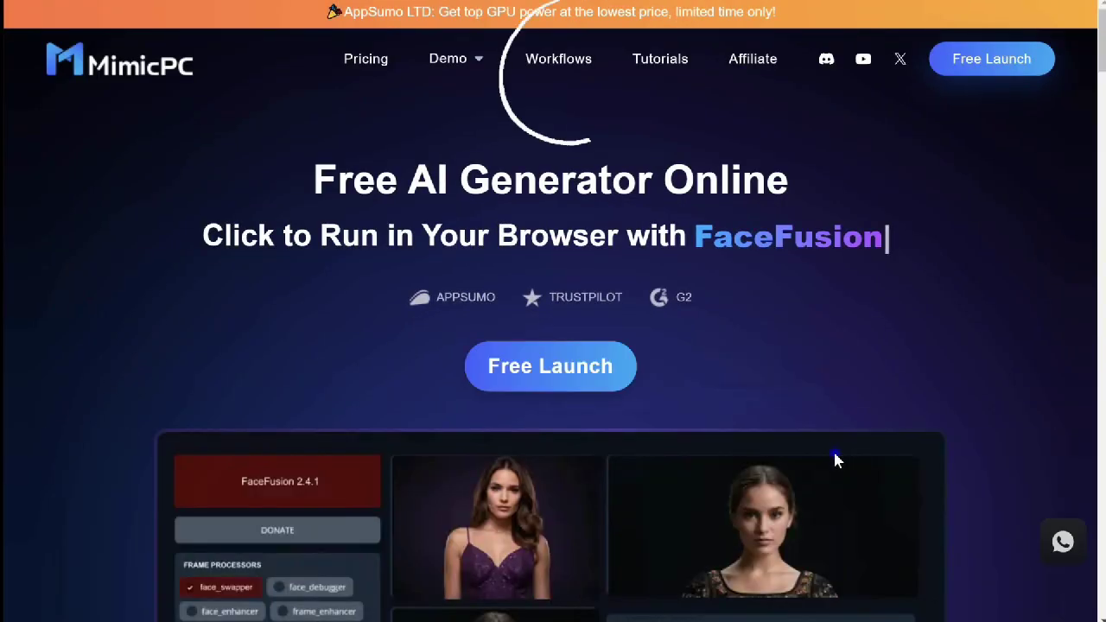
# - Find SD3.5 Large Controlnets - Canny in the workflow gallery and open its launch settings
pyautogui.click(571, 76)
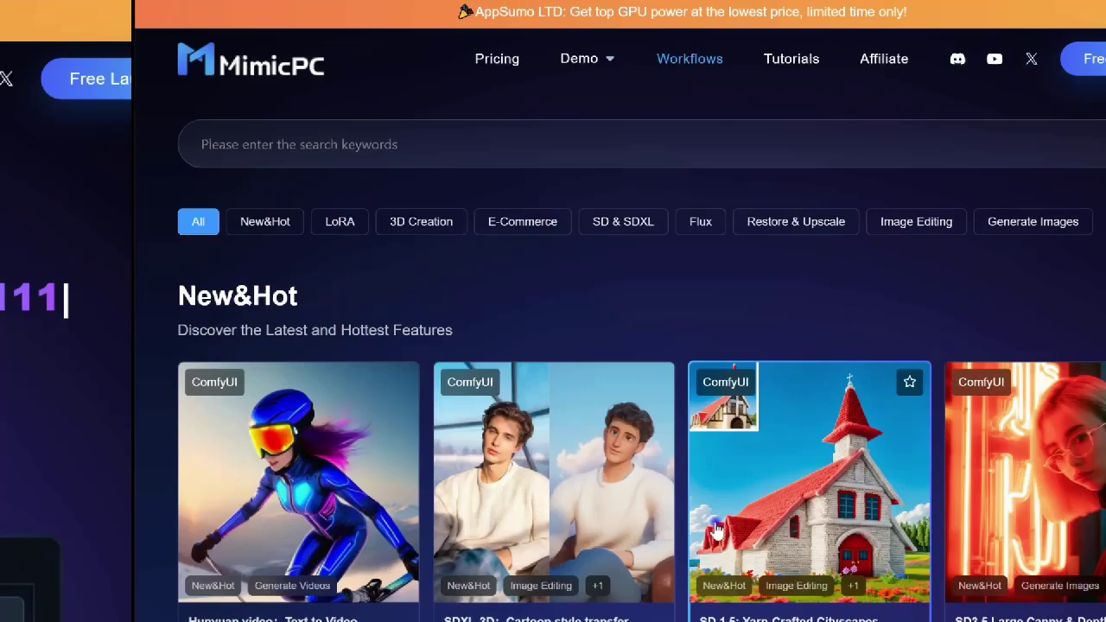
pyautogui.scroll(-6, 605, 432)
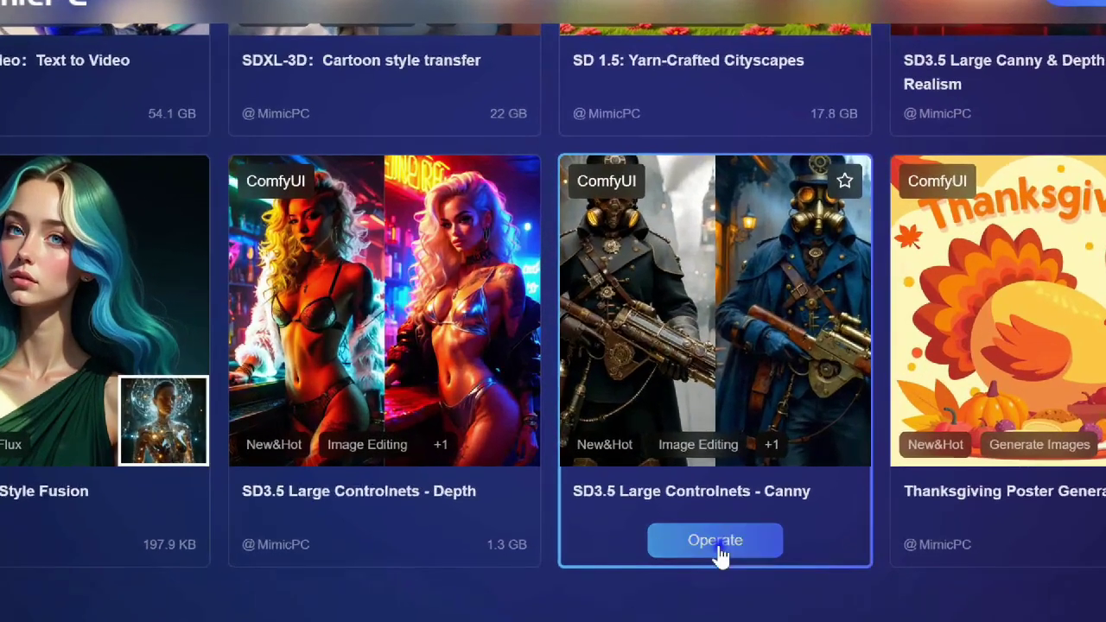
pyautogui.click(682, 496)
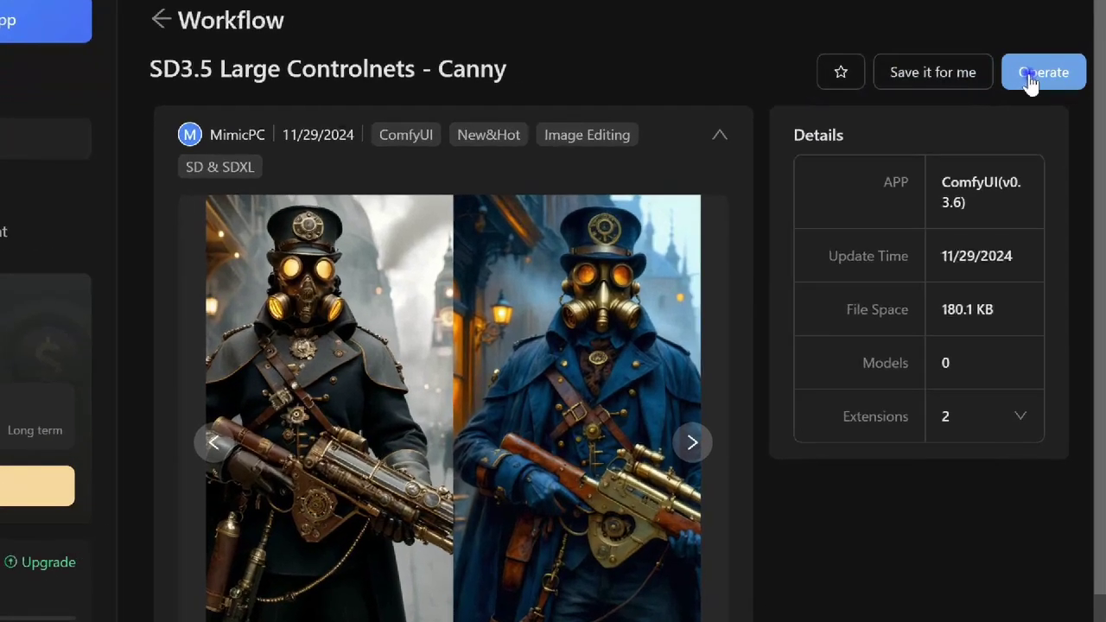
pyautogui.click(1028, 73)
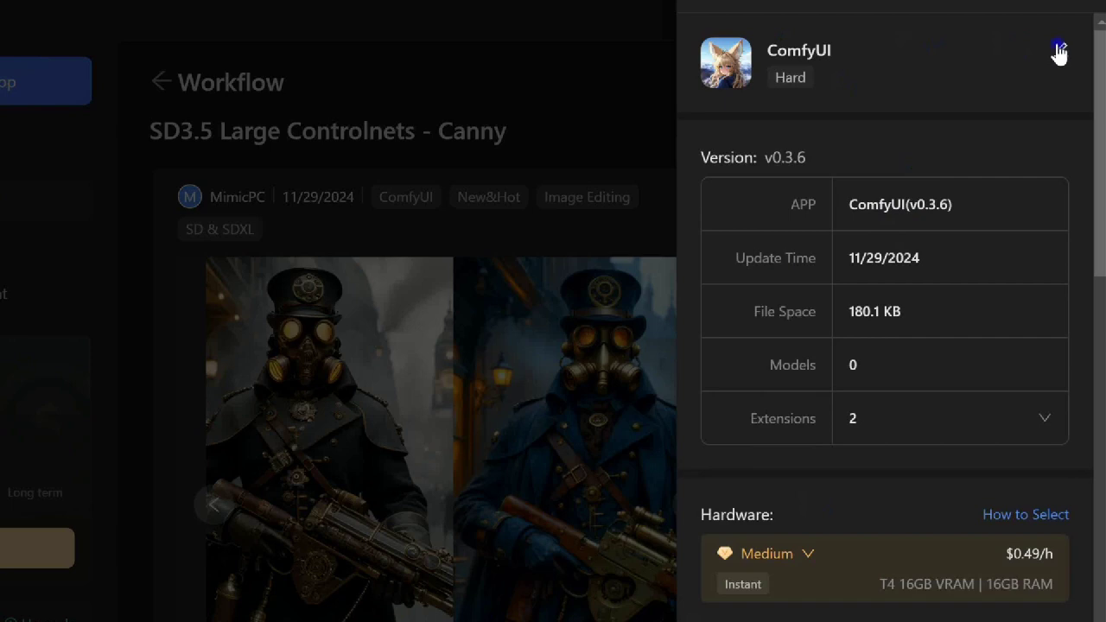
# - Select the Large bargain hardware at $0.49/h, review the remaining launch settings, and create and start the machine
pyautogui.scroll(-4, 1061, 248)
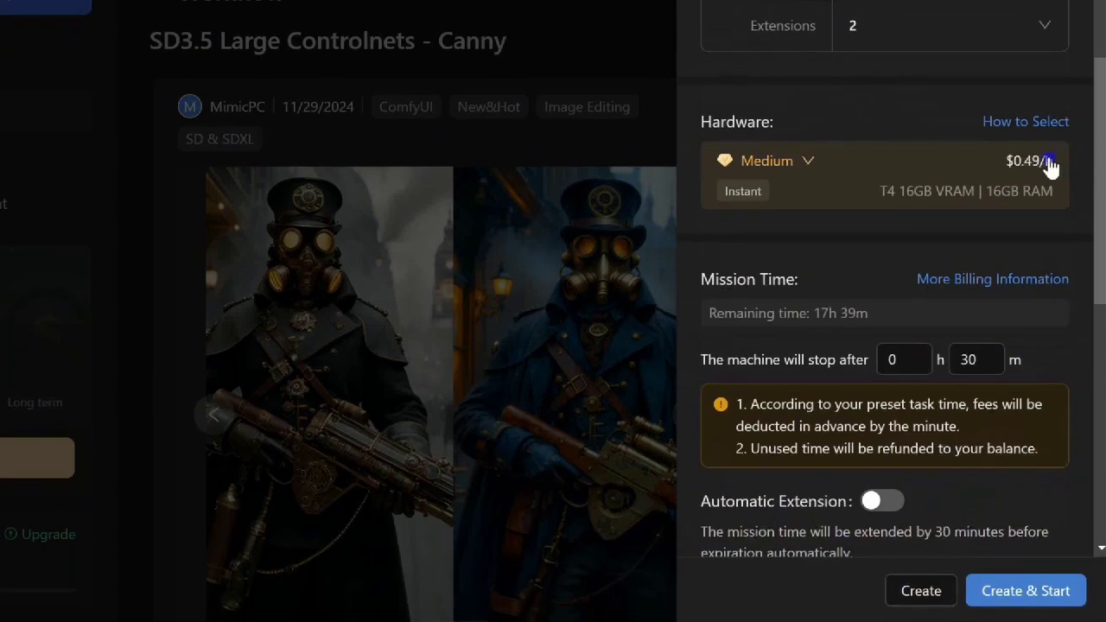
pyautogui.click(810, 165)
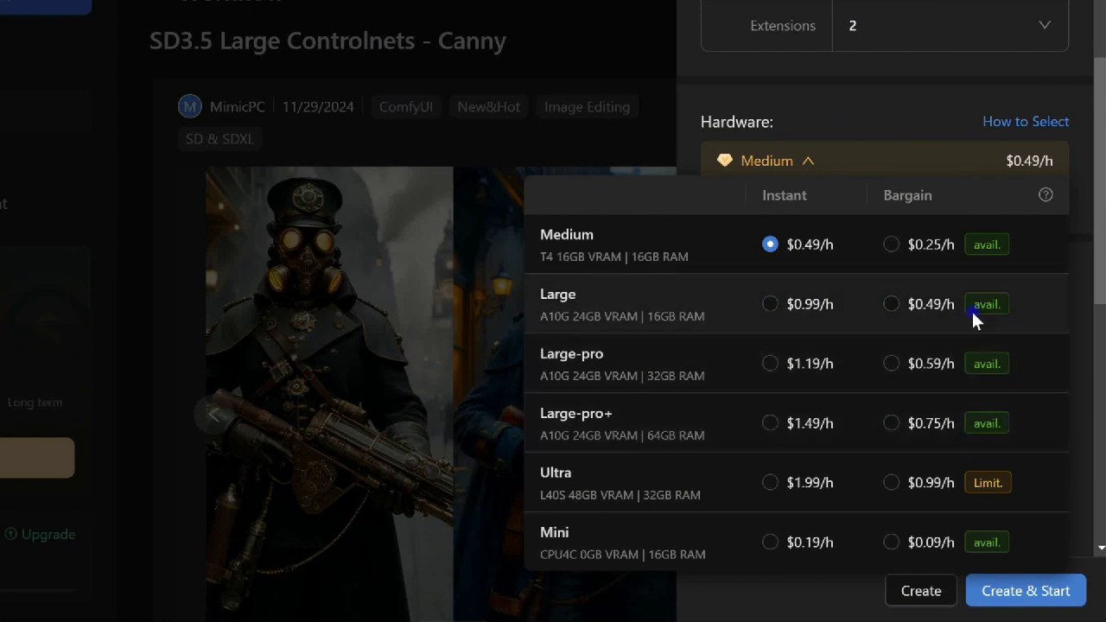
pyautogui.click(892, 307)
pyautogui.scroll(-5, 899, 311)
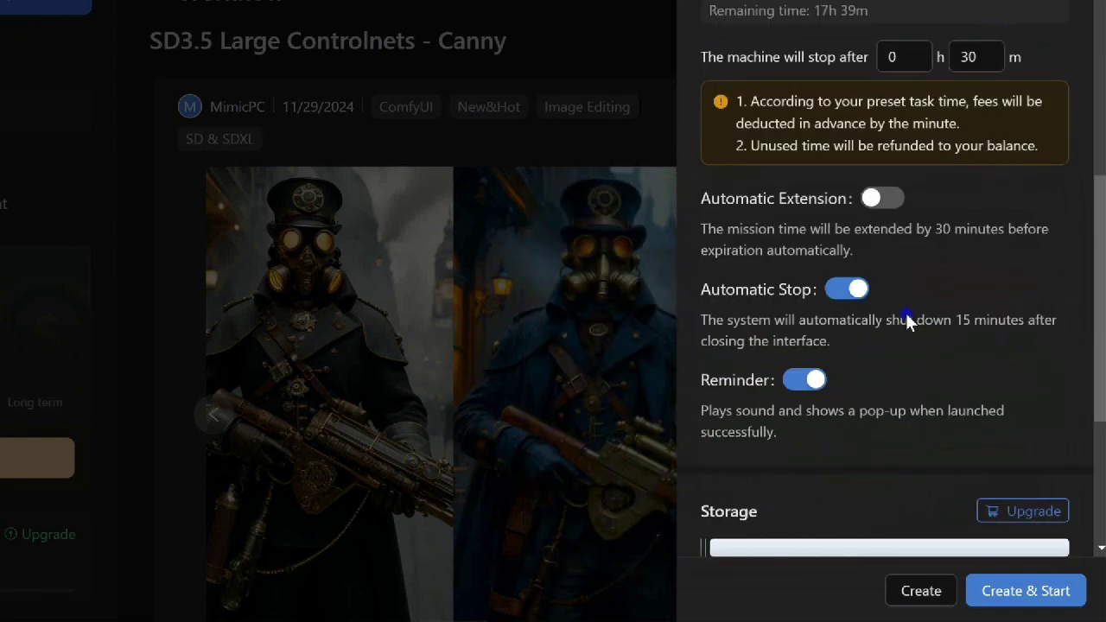
pyautogui.scroll(-3, 933, 225)
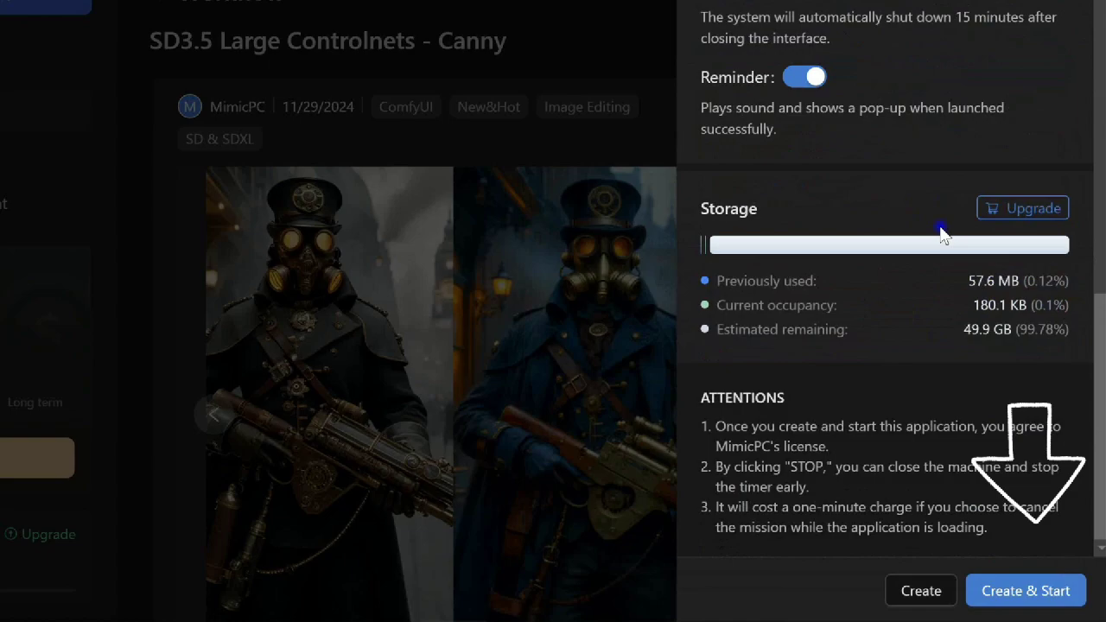
pyautogui.click(999, 597)
pyautogui.click(755, 422)
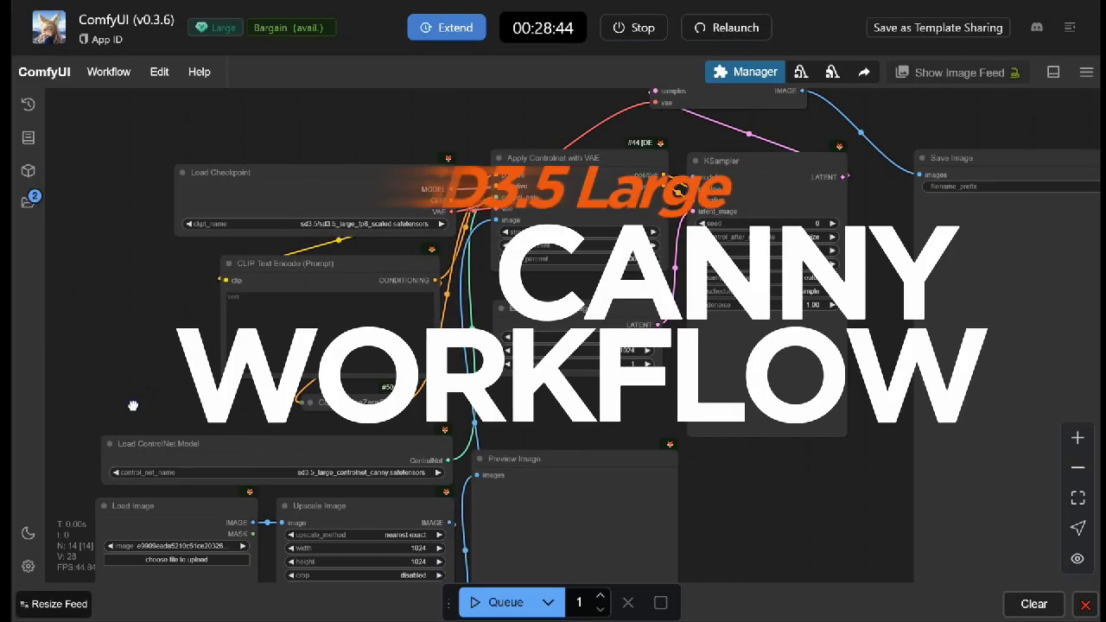
# - Load newcar.png as the source image in the Load Image node
pyautogui.moveTo(133, 405); pyautogui.dragTo(181, 240)
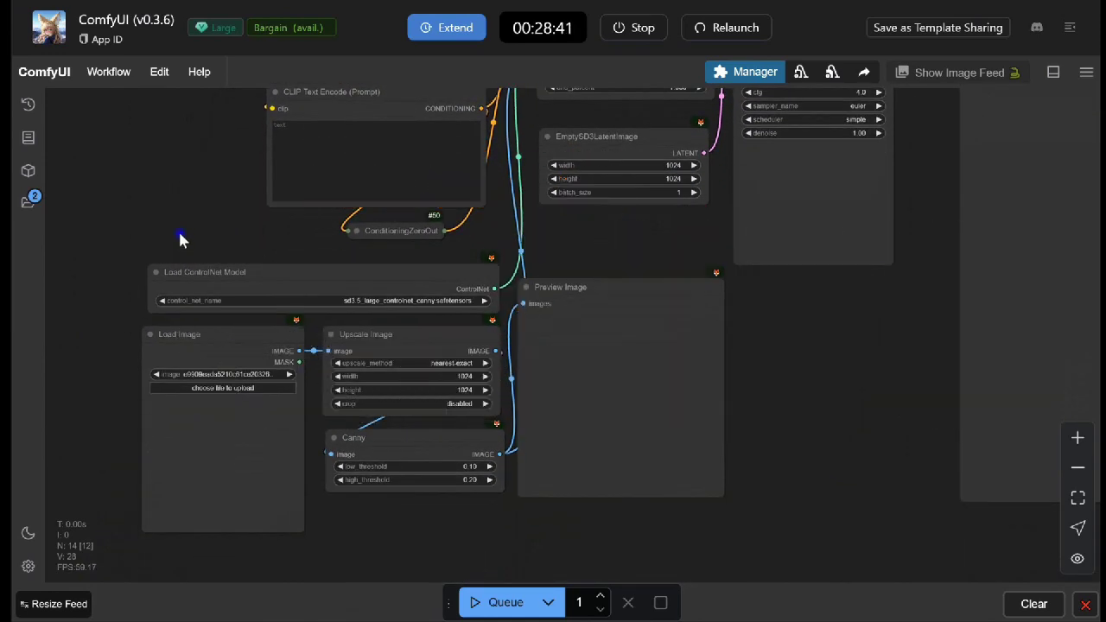
pyautogui.scroll(4, 182, 240)
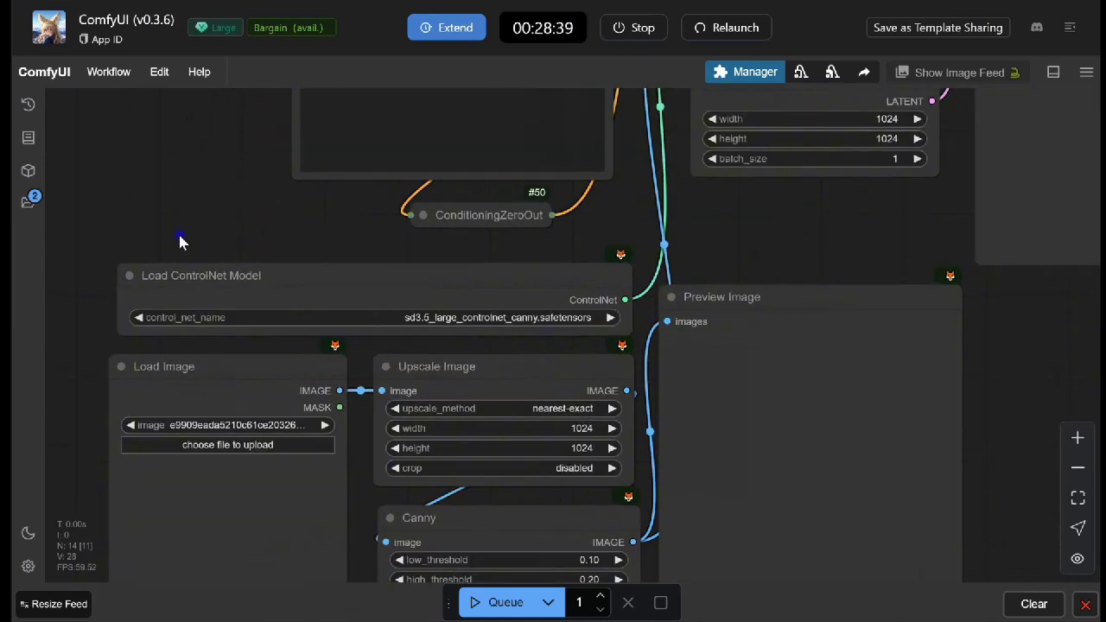
pyautogui.moveTo(180, 242); pyautogui.dragTo(229, 102)
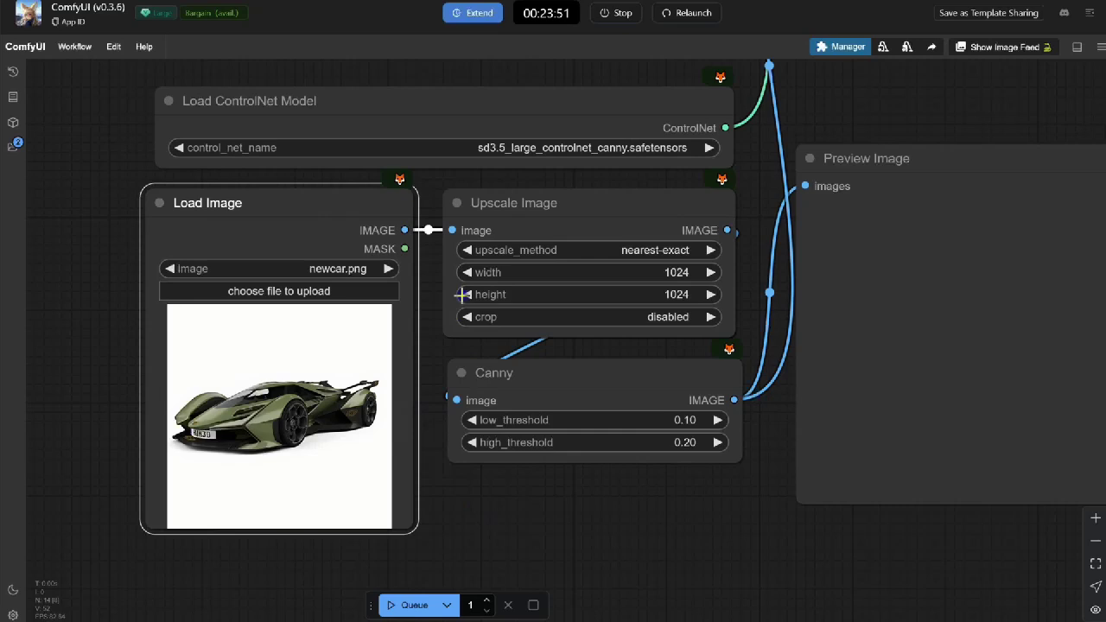
# - Enter the prompt "A futuristic car with neon lights, speeding through a vibrant cyberpunk city at night,high Quality" in the CLIP Text Encode node
pyautogui.scroll(-2, 461, 298)
pyautogui.scroll(2, 566, 585)
pyautogui.scroll(-1, 467, 363)
pyautogui.moveTo(358, 136); pyautogui.dragTo(133, 254)
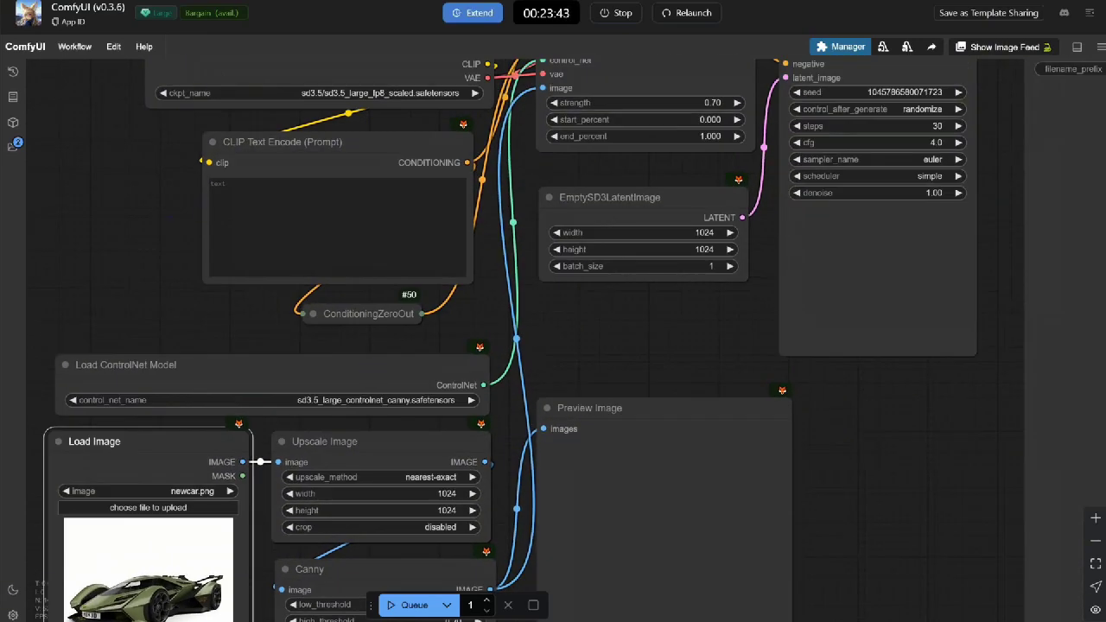
pyautogui.click(248, 191)
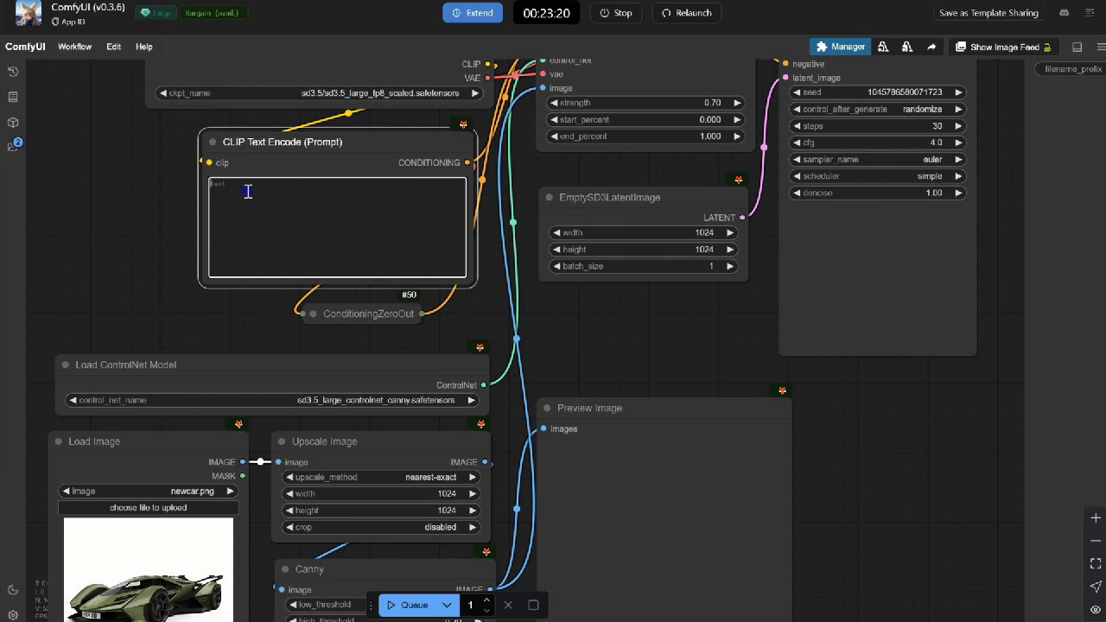
pyautogui.click(163, 224)
pyautogui.scroll(4, 163, 224)
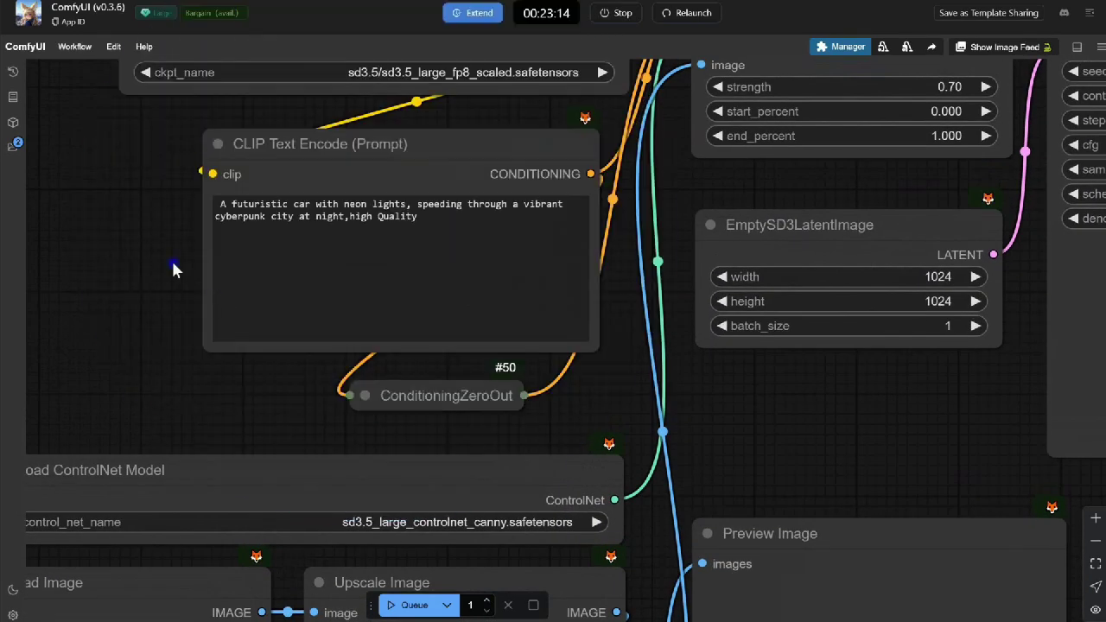
# - Examine the settings of the EmptySD3LatentImage, Apply Controlnet with VAE and KSampler nodes
pyautogui.moveTo(628, 370); pyautogui.dragTo(367, 411)
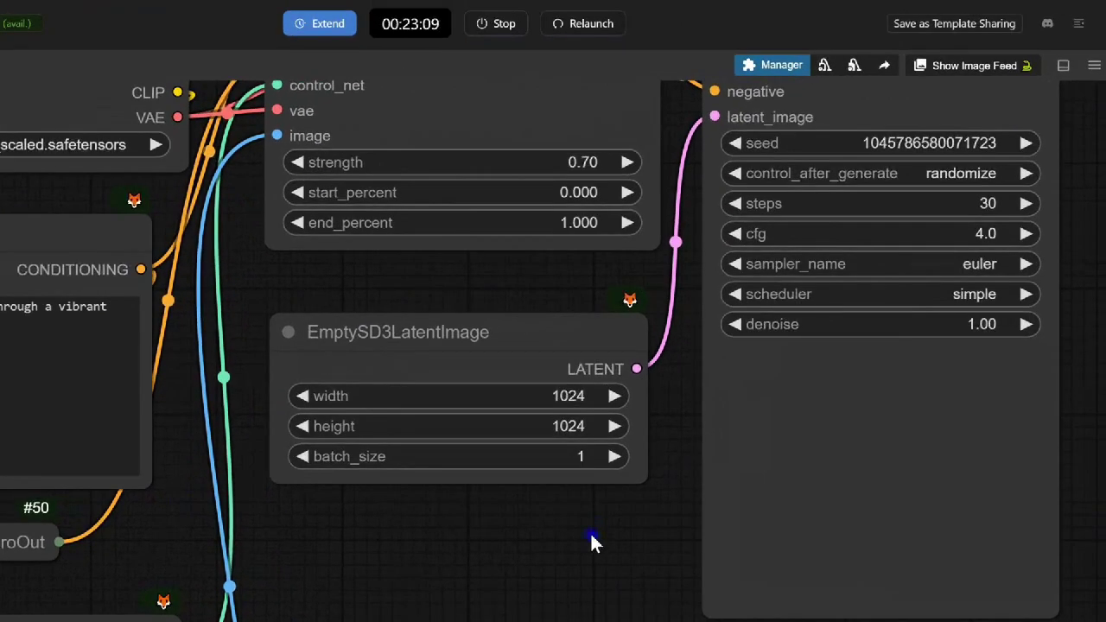
pyautogui.moveTo(648, 479); pyautogui.dragTo(515, 500)
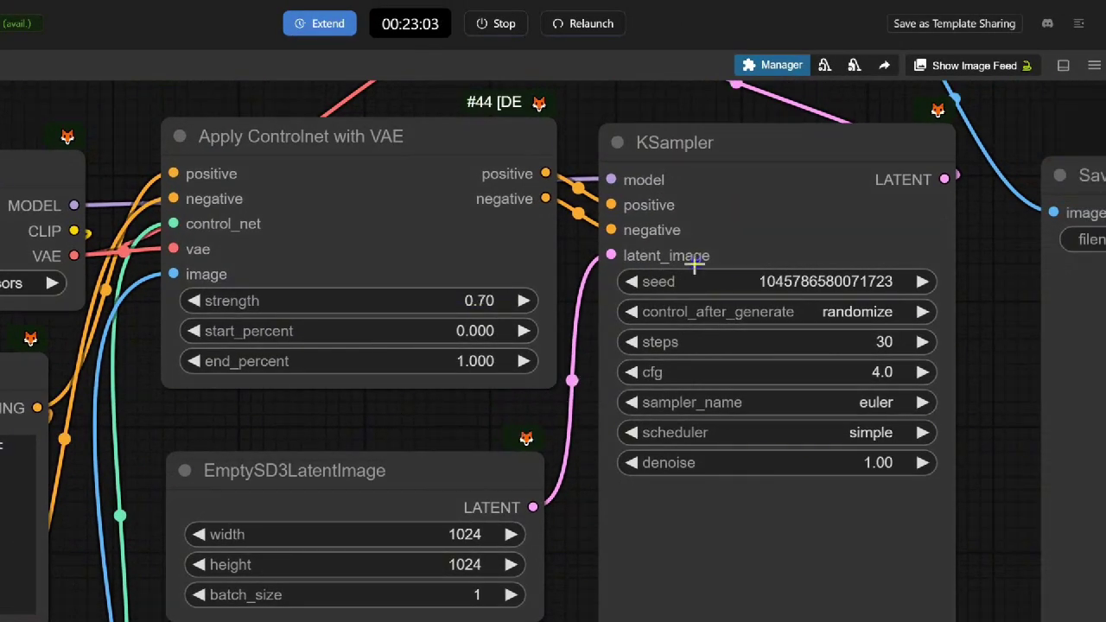
pyautogui.scroll(-3, 983, 507)
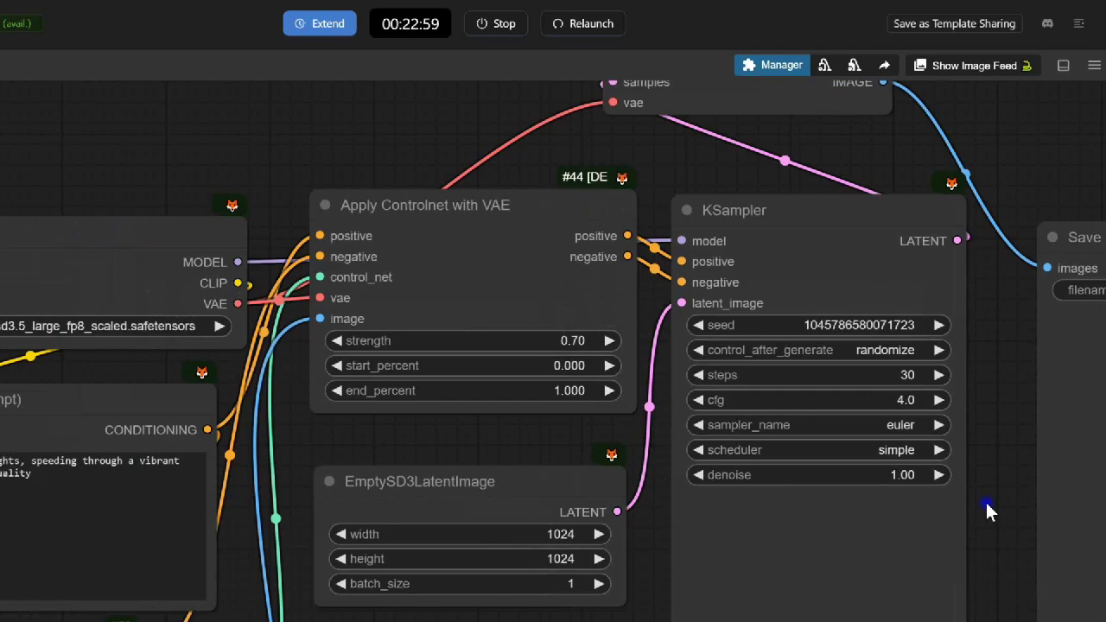
pyautogui.moveTo(983, 506)
pyautogui.mouseDown()
pyautogui.moveTo(938, 597)
pyautogui.moveTo(691, 494)
pyautogui.mouseUp()
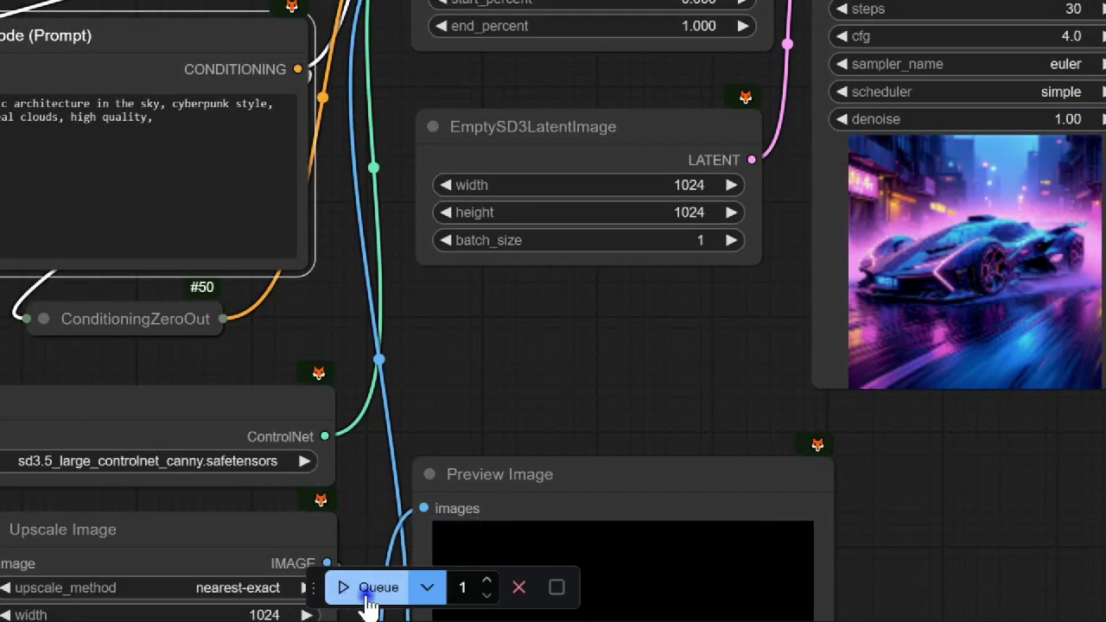
# - Queue the workflow with the cyberpunk-style sky architecture prompt
pyautogui.click(369, 592)
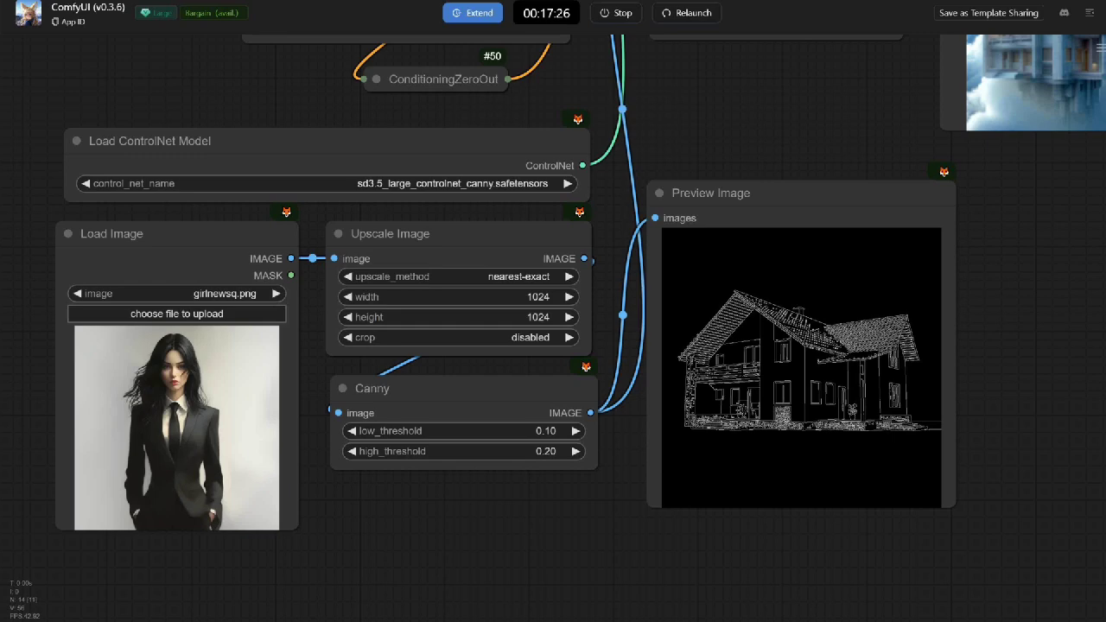
# - Replace the prompt with one starting "Masterpiece, stunning artwork, a mystical woman in a flowing black and silver gown" and queue the workflow
pyautogui.scroll(5, 343, 495)
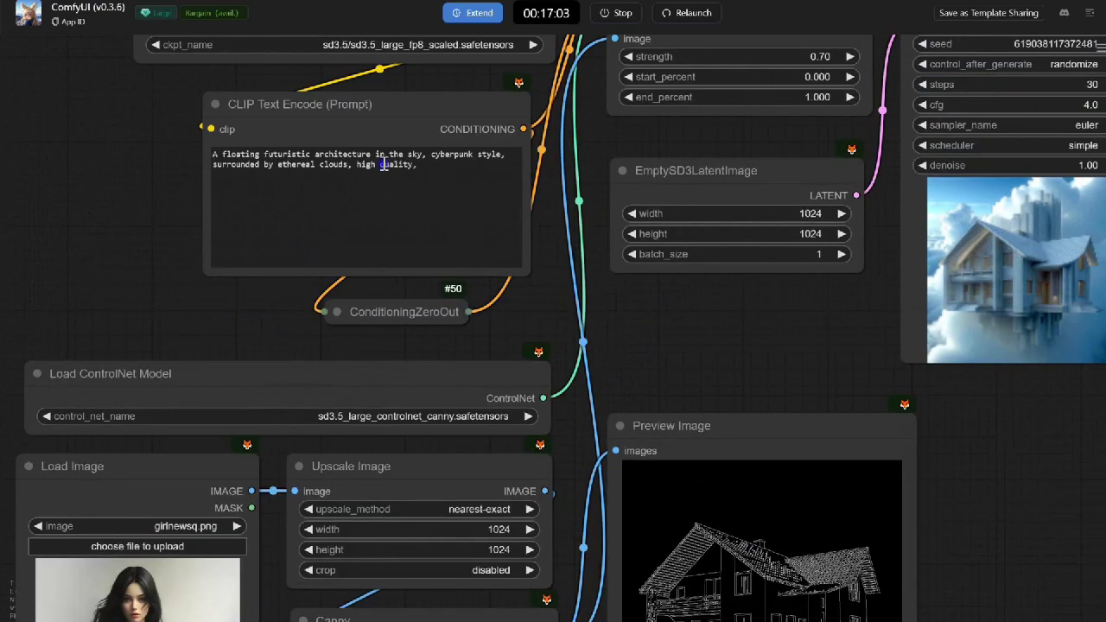
pyautogui.tripleClick(384, 166)
pyautogui.press('BackSpace')
pyautogui.write('Masterpiece, stunning artwork, a mystical woman in a flowing black and silver gown, her hair glowing with an ethereal blue light. Surrounded by magical floating orbs and an enchanted forest with glowing flora. Dramatic backlighting, soft fantasy glow, intricate textures, high resolution, fantasy art brilliance')
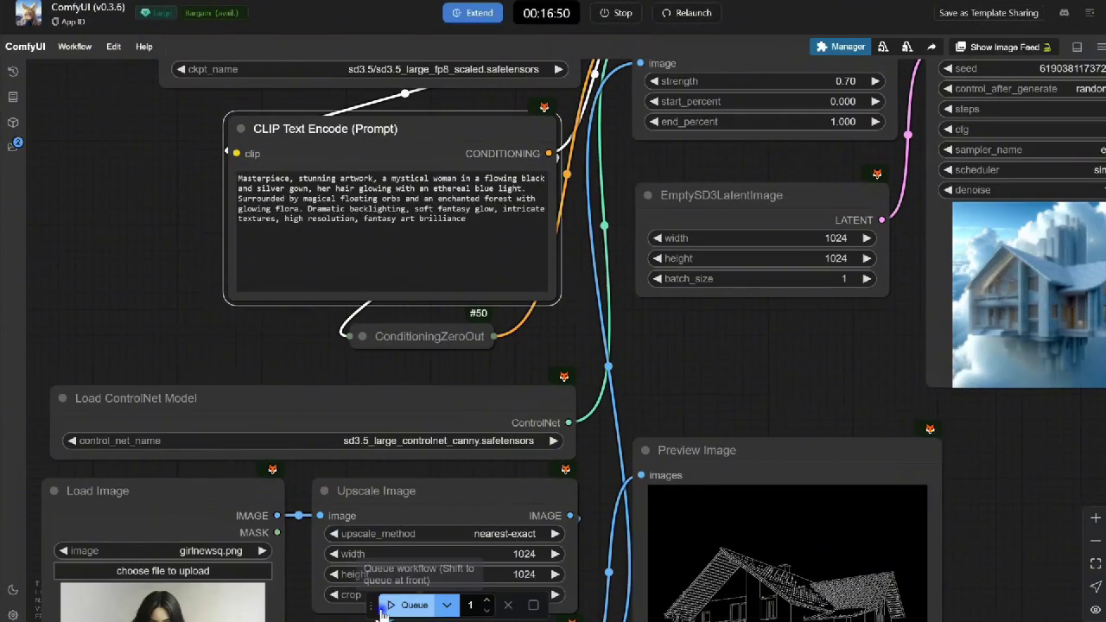
pyautogui.click(385, 606)
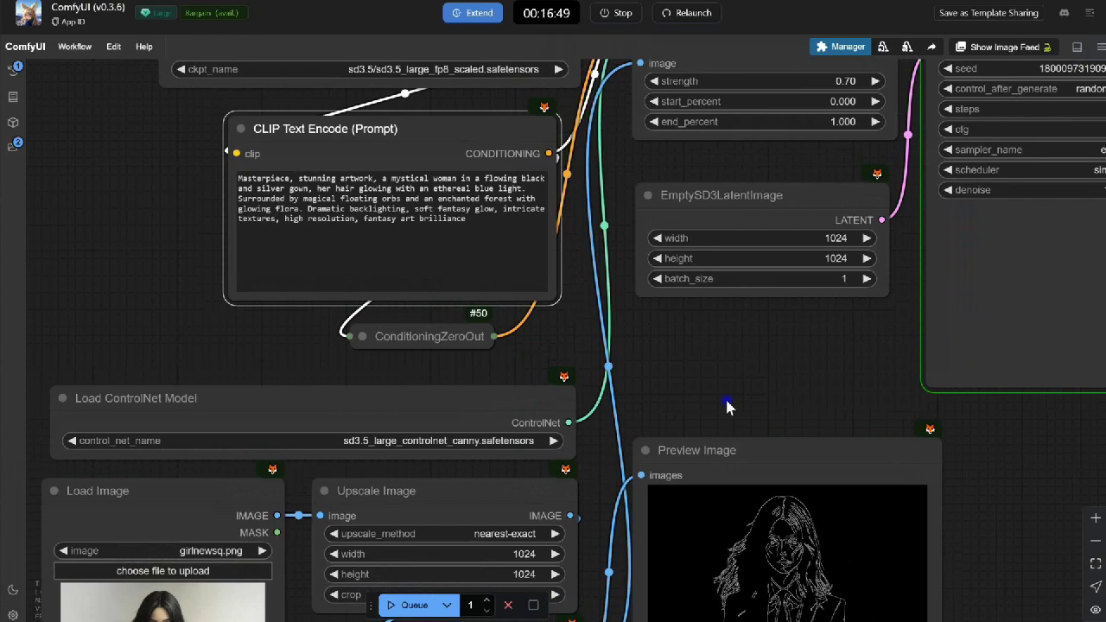
# - Inspect the Canny edge preview of the woman and the image being generated
pyautogui.moveTo(726, 399); pyautogui.dragTo(641, 136)
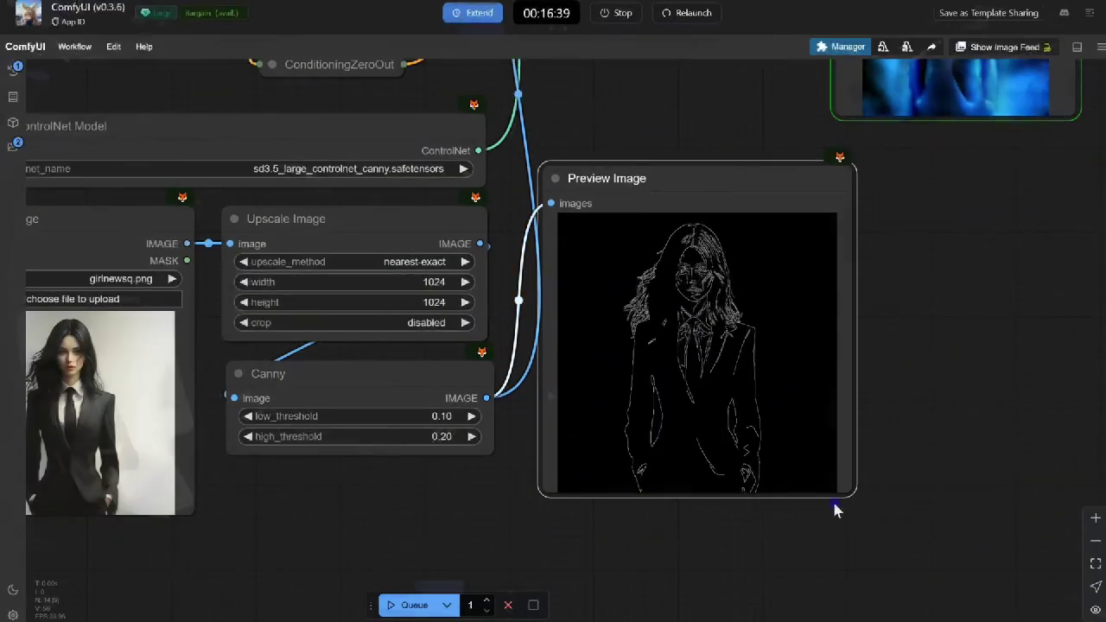
pyautogui.scroll(-2, 945, 444)
pyautogui.moveTo(945, 445); pyautogui.dragTo(706, 504)
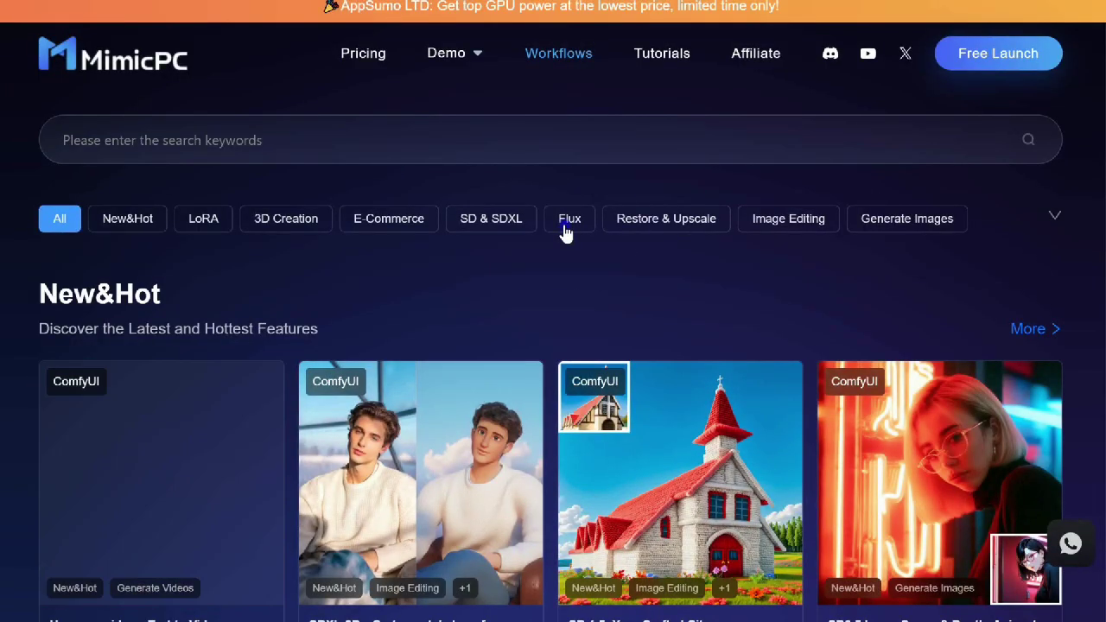
# - Find the FLUX.1 Tools - Canny: Edge-Based Creative Edits workflow in the Flux category and open it
pyautogui.click(566, 223)
pyautogui.scroll(-1, 603, 486)
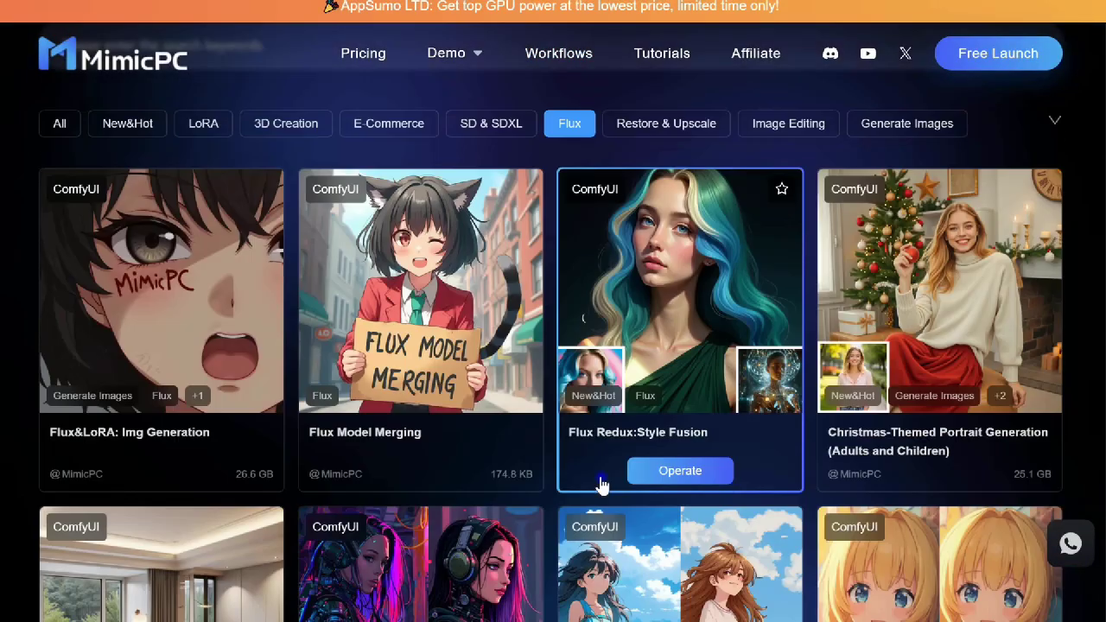
pyautogui.scroll(-4, 603, 486)
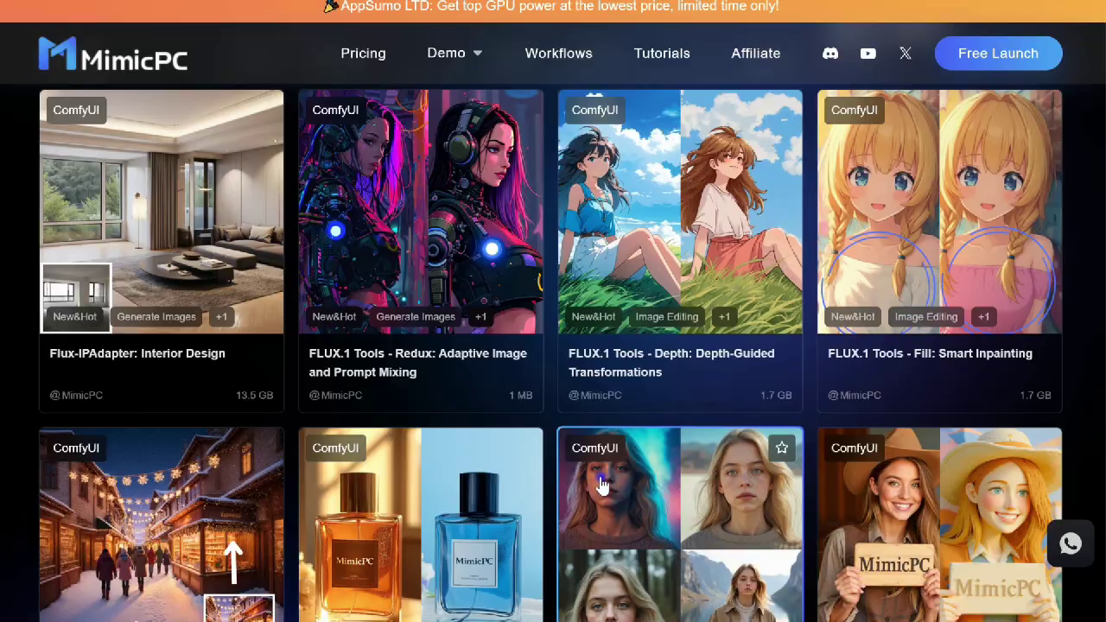
pyautogui.scroll(-2, 603, 486)
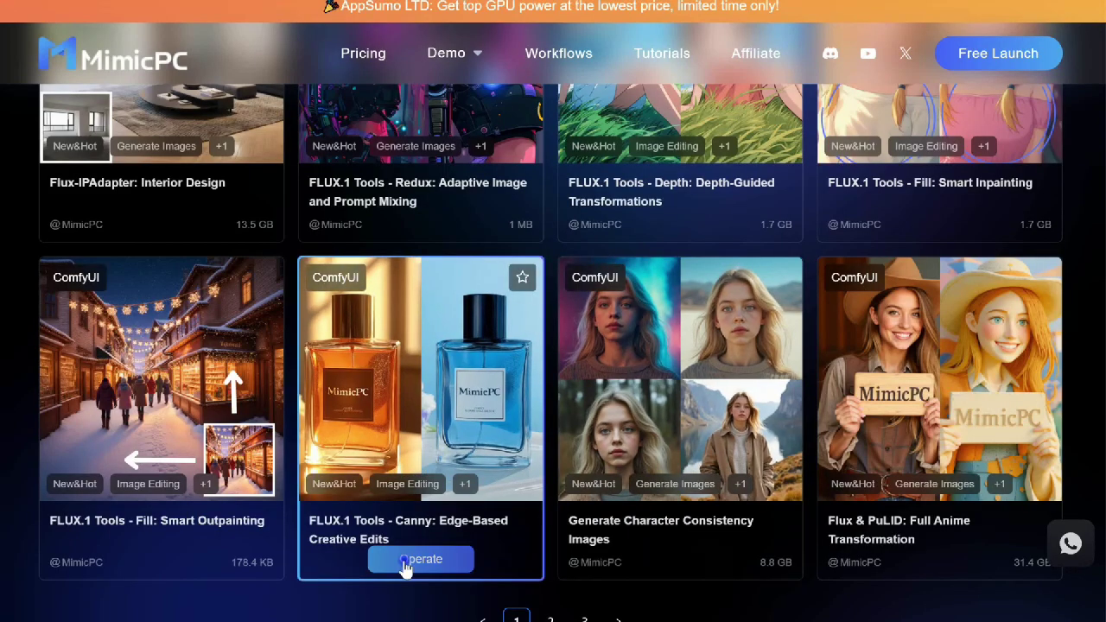
pyautogui.click(405, 562)
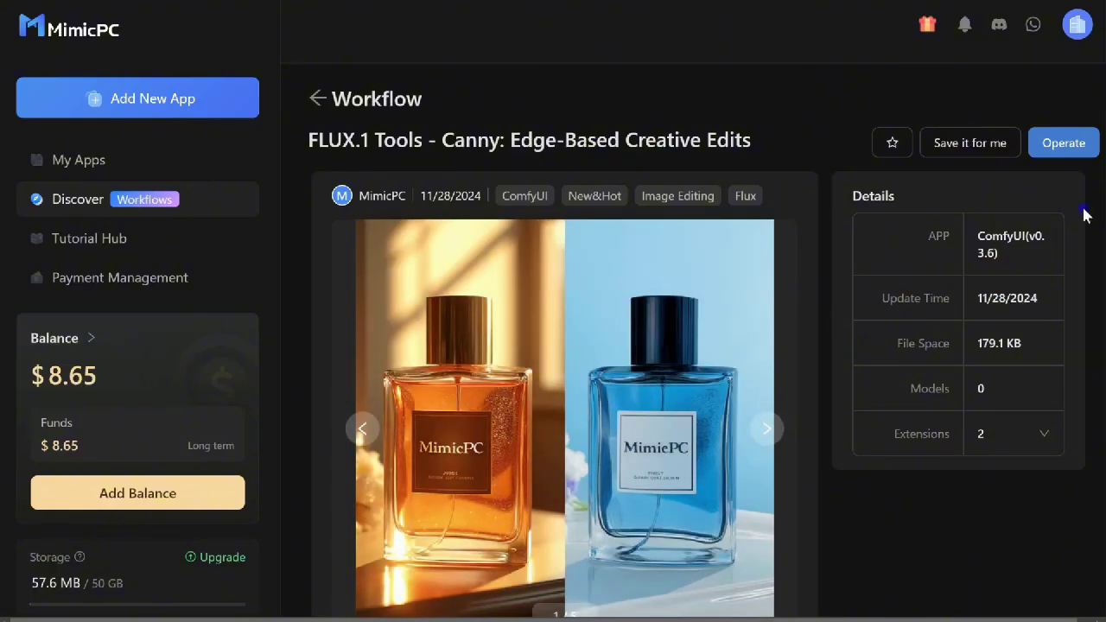
# - Set up a ComfyUI app from the Flux Canny workflow on Large hardware at the $0.49/h Bargain rate
pyautogui.click(1086, 148)
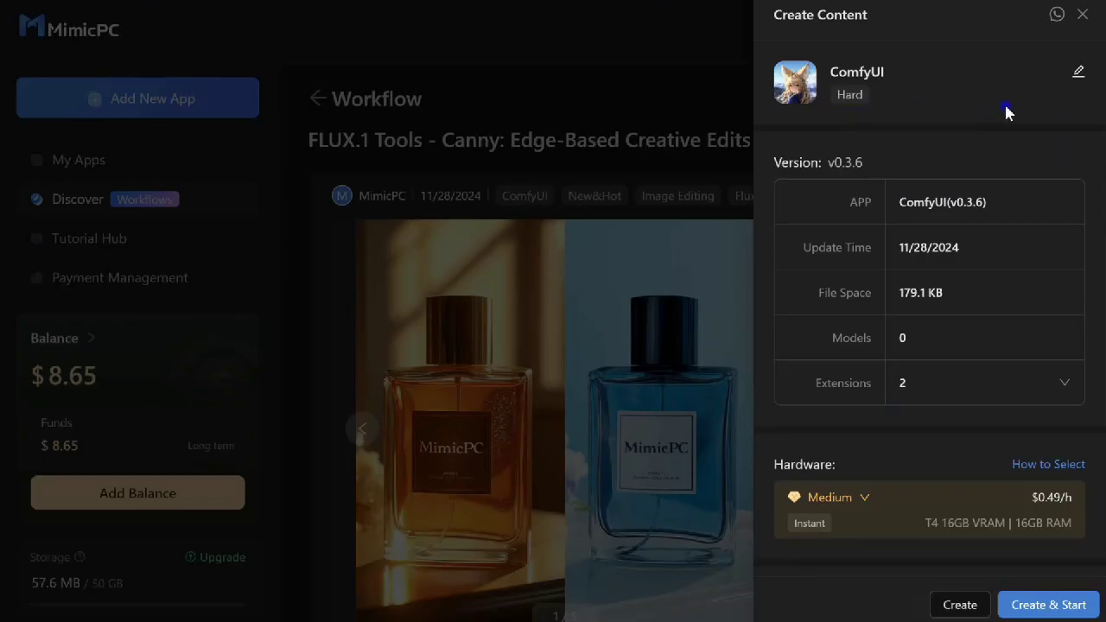
pyautogui.scroll(-3, 798, 247)
pyautogui.click(797, 250)
pyautogui.scroll(-1, 760, 242)
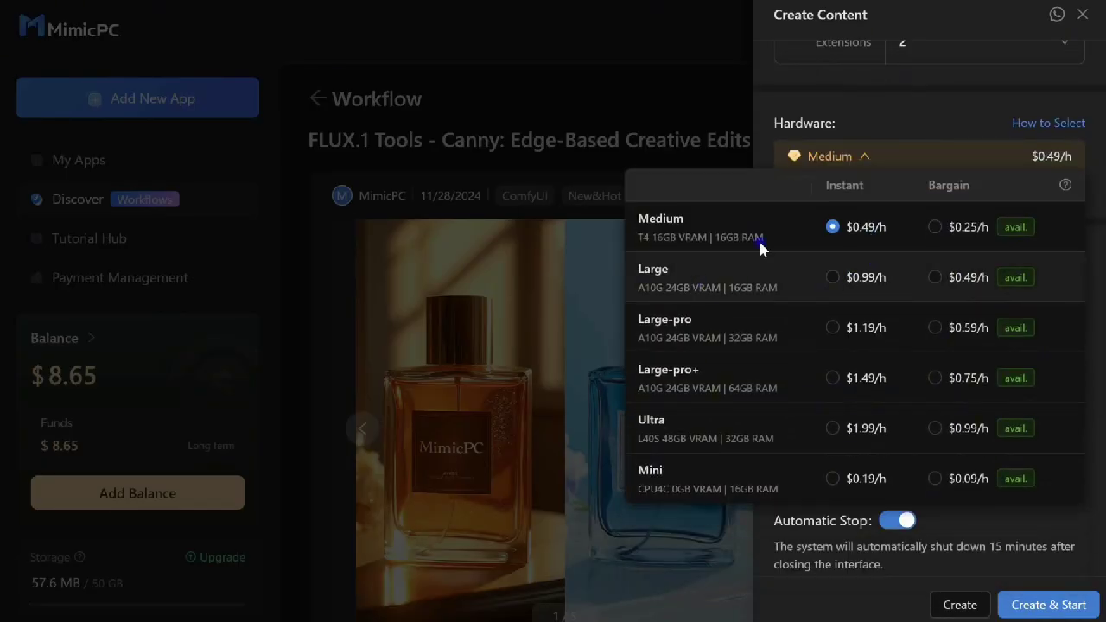
pyautogui.click(935, 276)
pyautogui.click(927, 443)
pyautogui.scroll(-4, 864, 452)
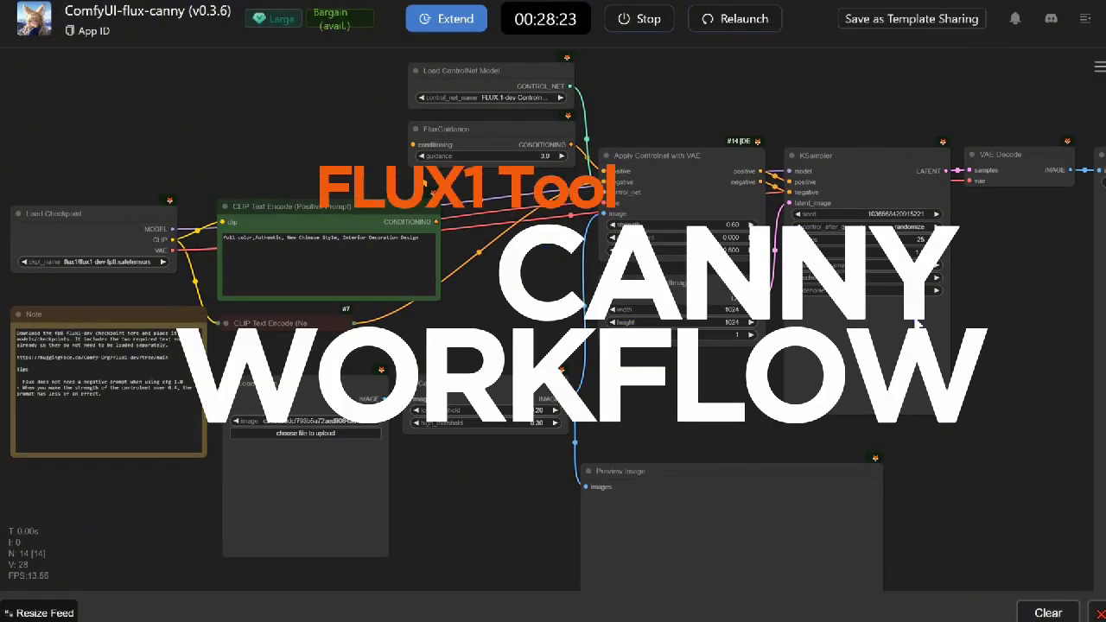
# - Replace the positive prompt with the copied description of a surreal car with fantastical flames in a mythical desert, ending in "8K resolution"
pyautogui.scroll(5, 412, 516)
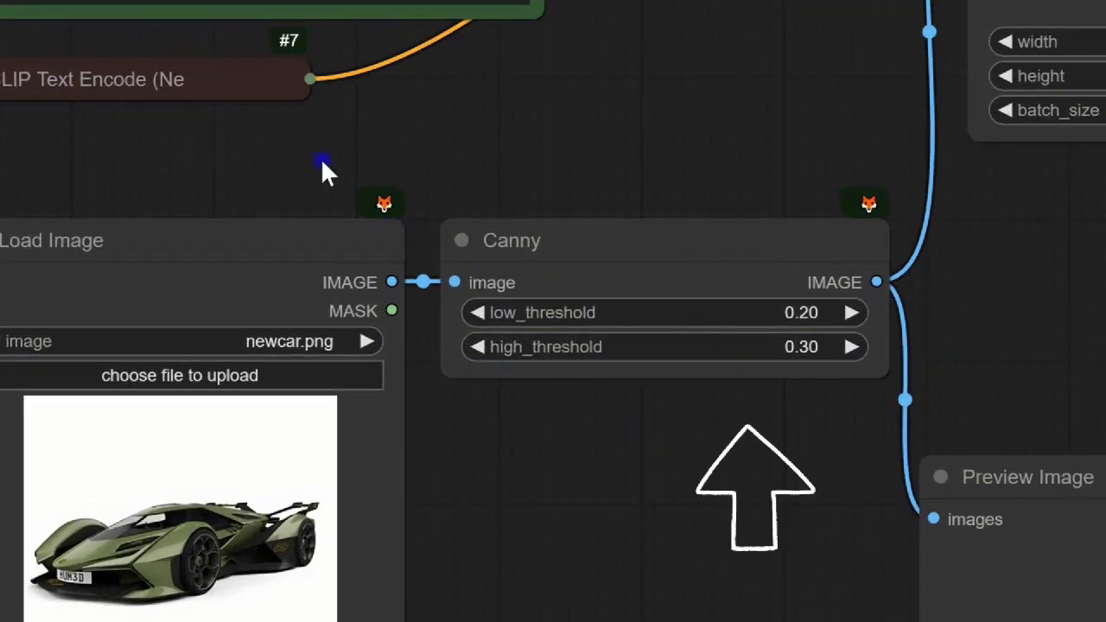
pyautogui.scroll(-2, 321, 159)
pyautogui.moveTo(158, 146); pyautogui.dragTo(261, 263)
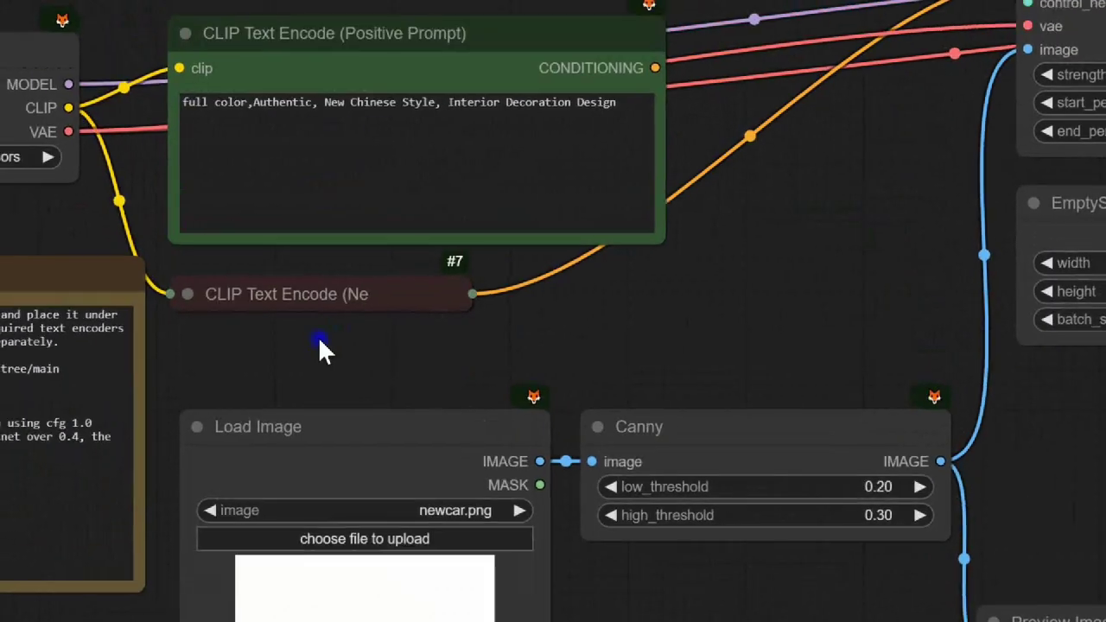
pyautogui.click(278, 5)
pyautogui.hotkey('ctrl', 'a')
pyautogui.press('BackSpace')
pyautogui.hotkey('ctrl', 'v')
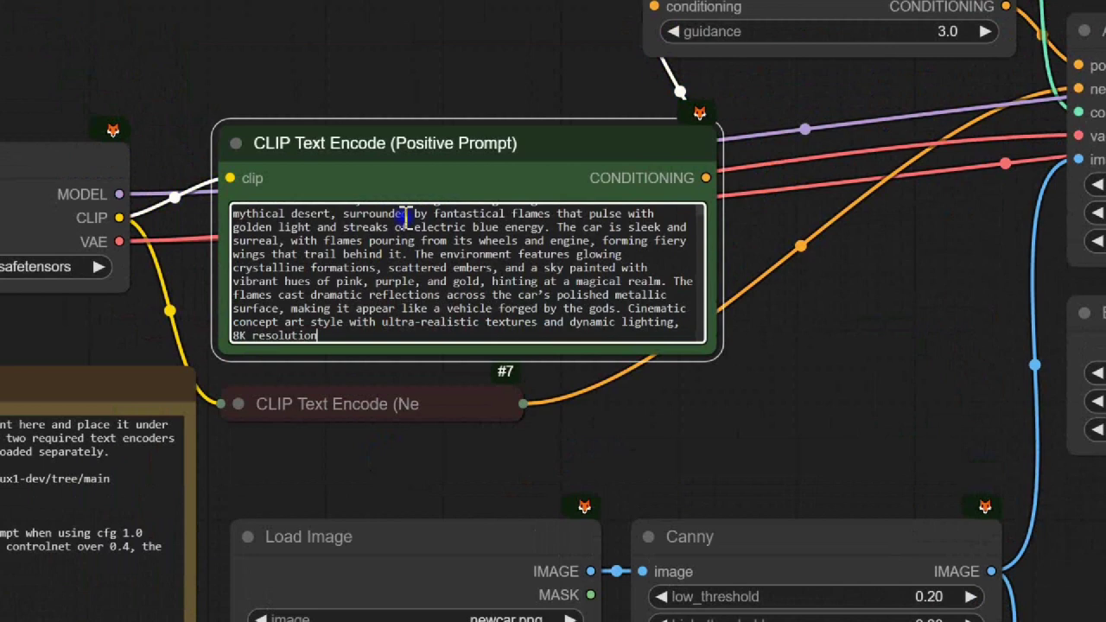
# - Set the Apply Controlnet with VAE strength to 0.70 and queue the car workflow
pyautogui.click(844, 335)
pyautogui.moveTo(817, 350); pyautogui.dragTo(700, 352)
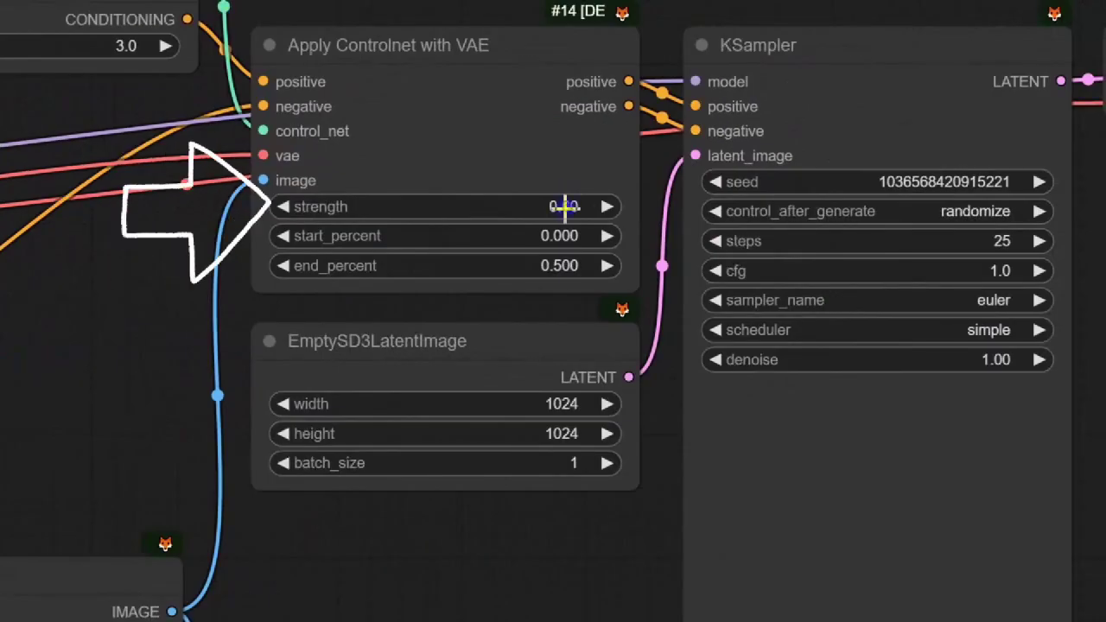
pyautogui.click(563, 206)
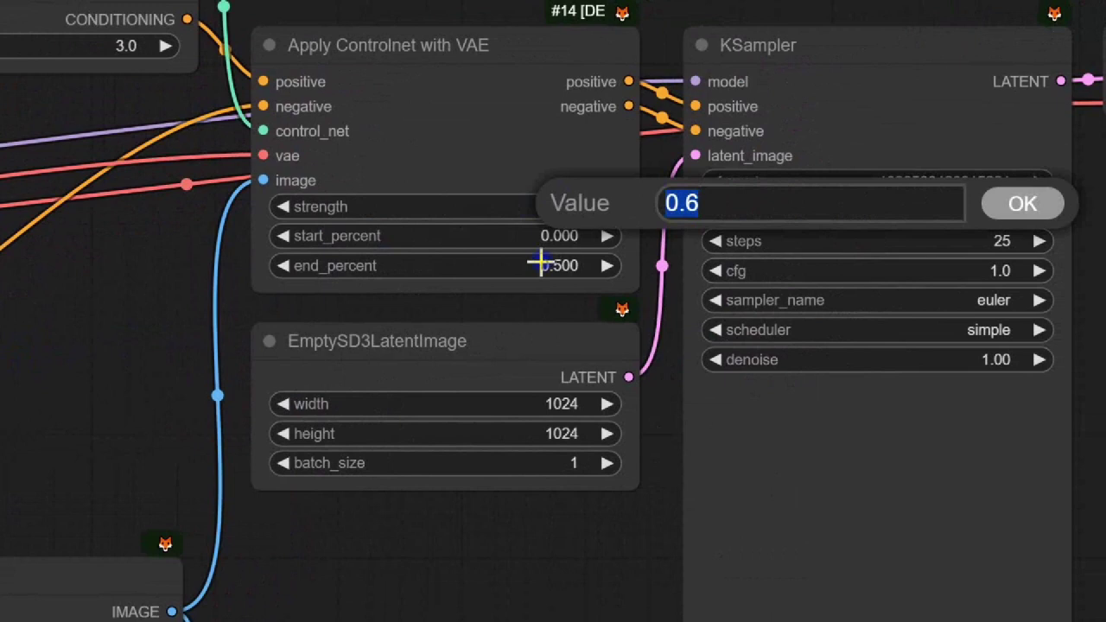
pyautogui.write('0.')
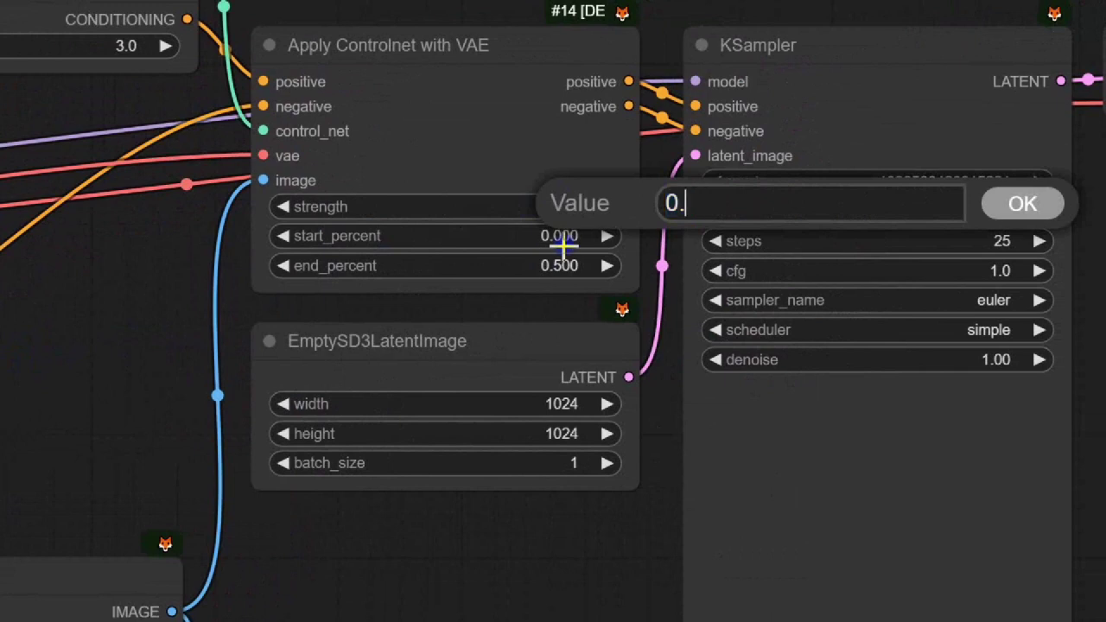
pyautogui.write('7')
pyautogui.press('Return')
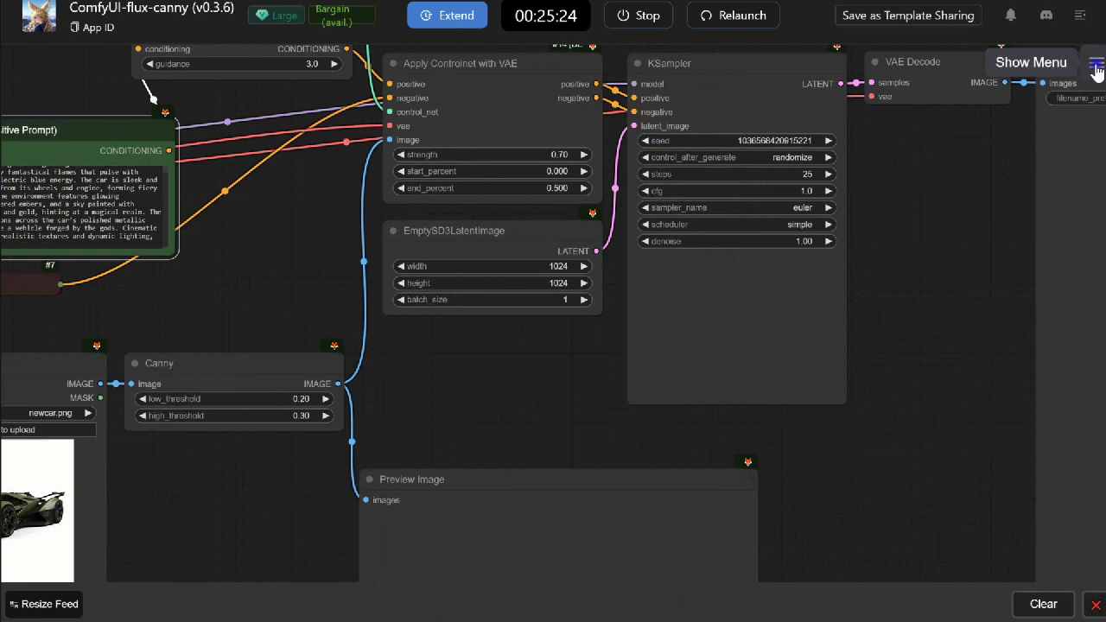
pyautogui.click(1096, 69)
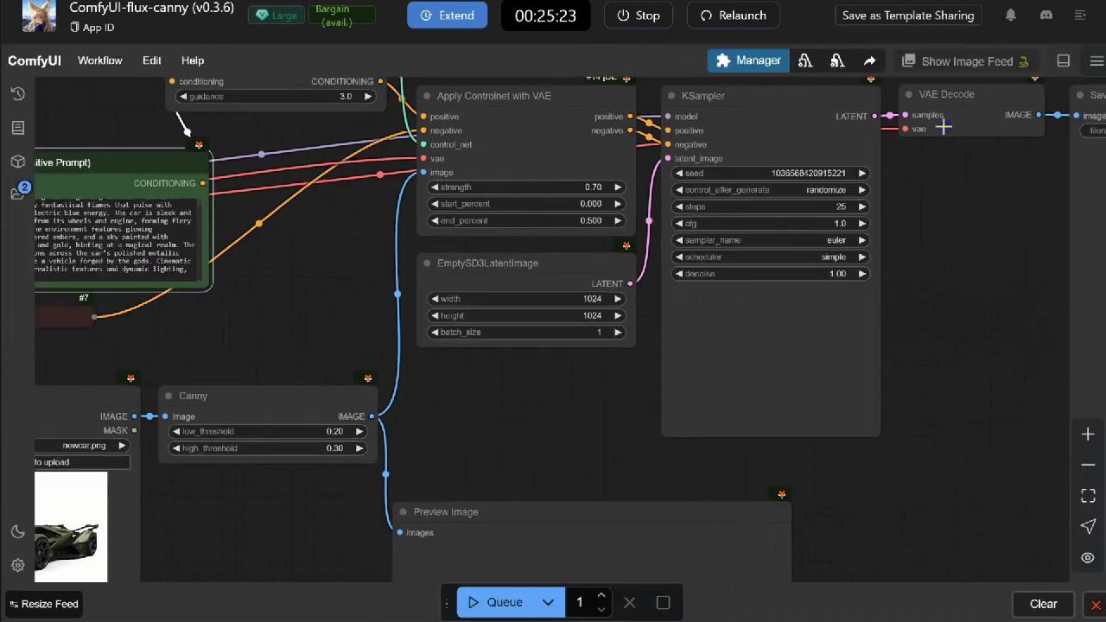
pyautogui.click(473, 608)
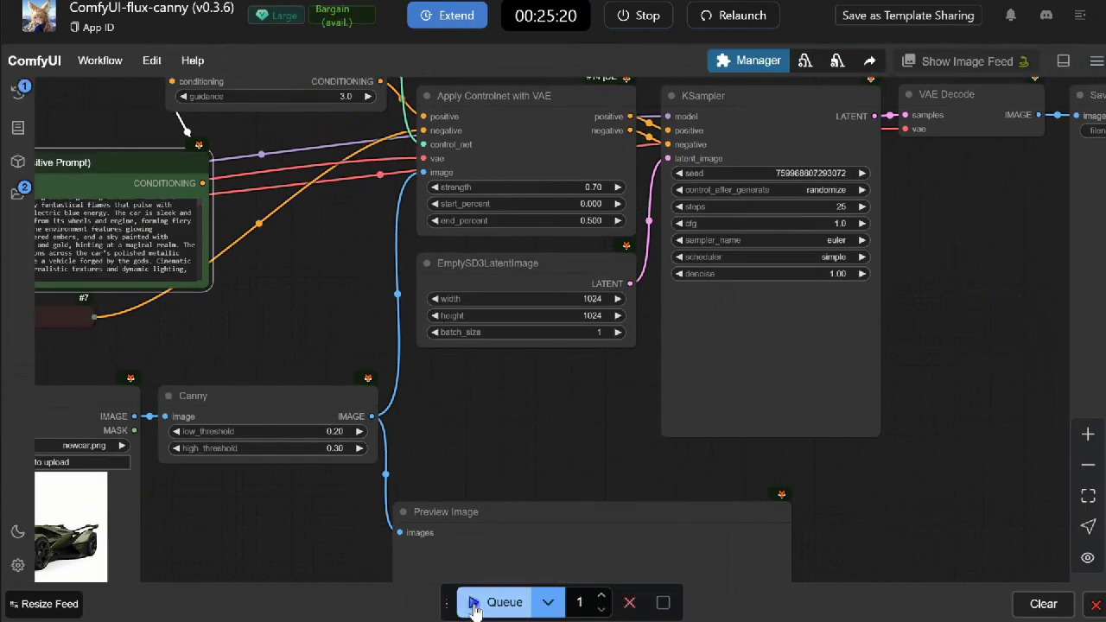
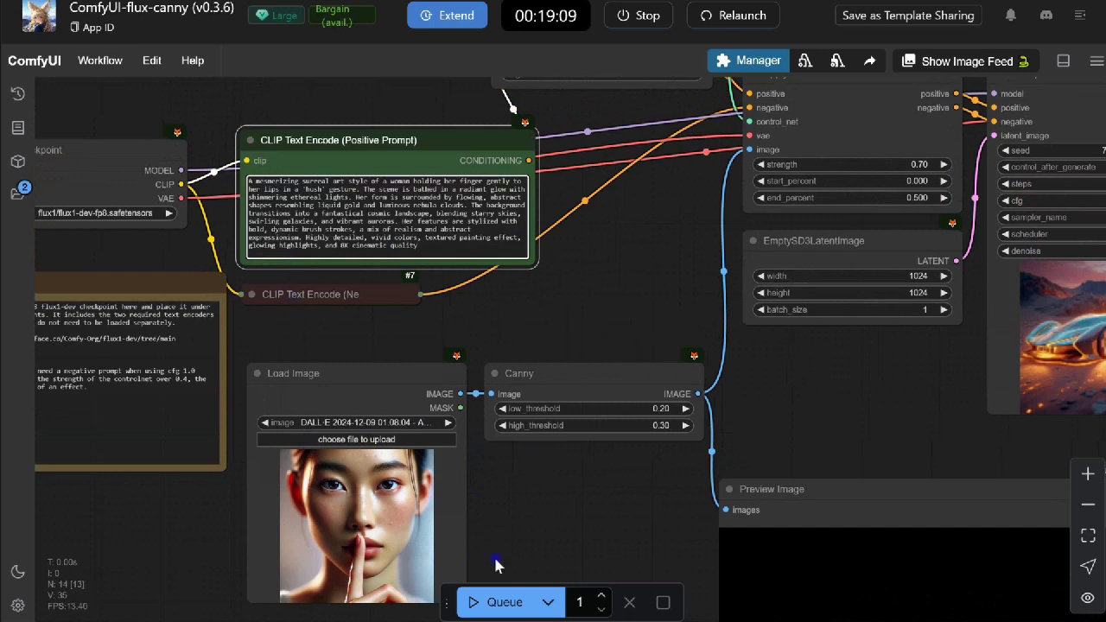
# - Queue the workflow with the surreal "hush" gesture woman prompt and inspect the Canny edge preview of her face
pyautogui.moveTo(896, 359); pyautogui.dragTo(817, 372)
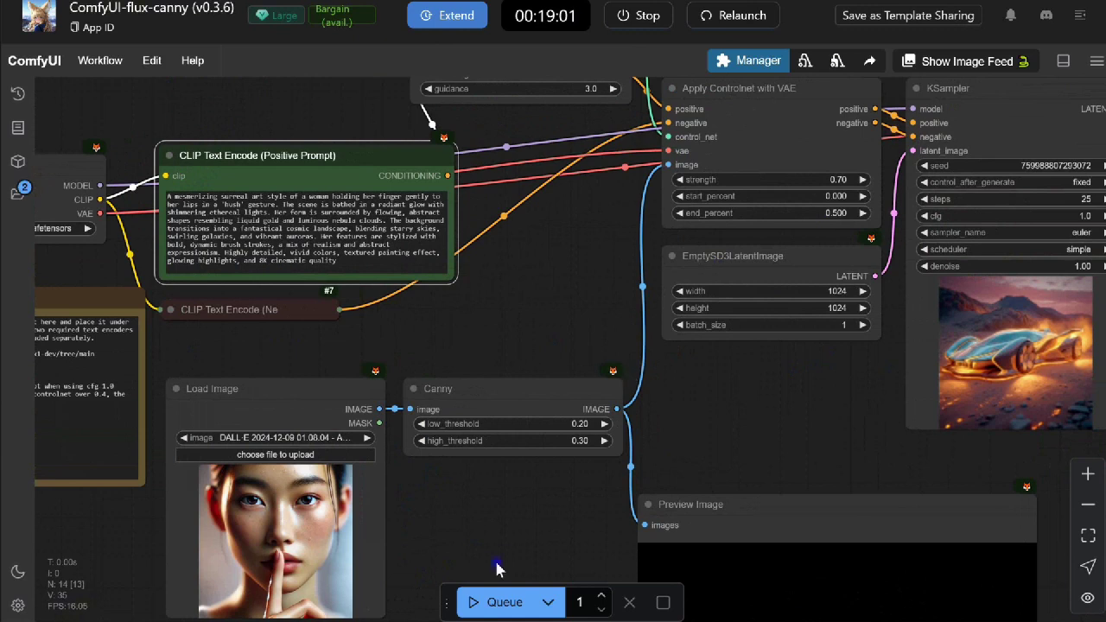
pyautogui.click(482, 605)
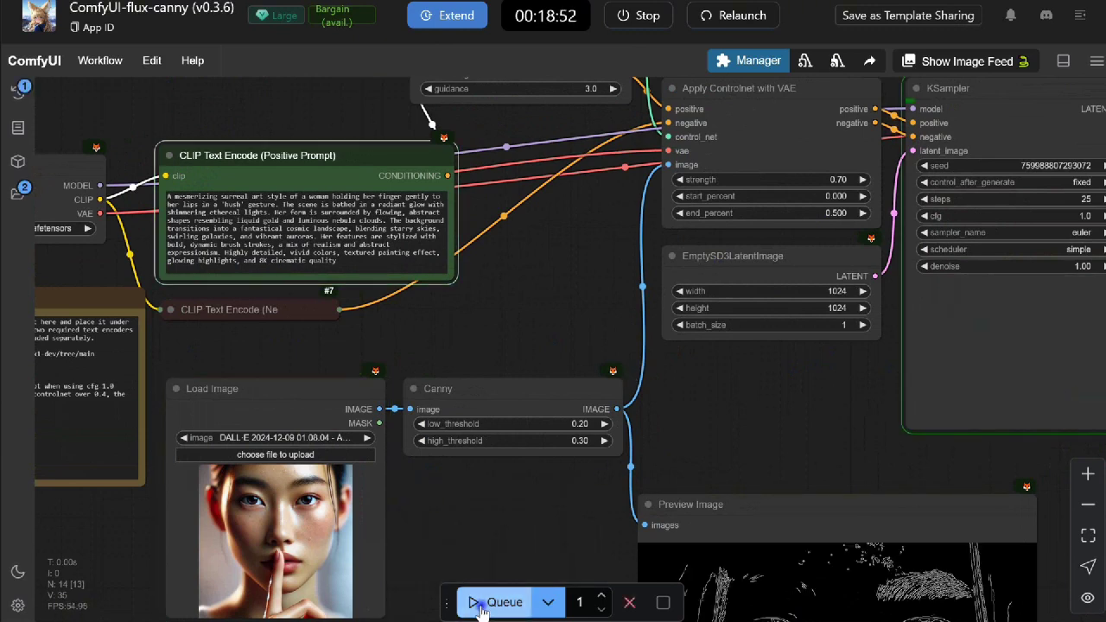
pyautogui.moveTo(563, 522); pyautogui.dragTo(489, 224)
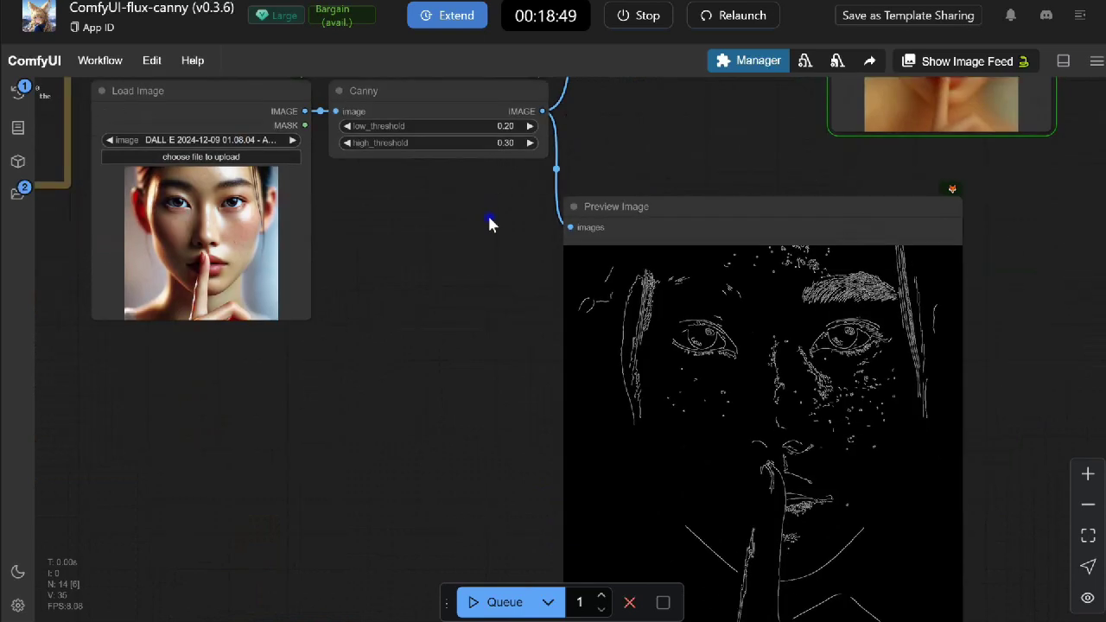
pyautogui.scroll(-3, 442, 424)
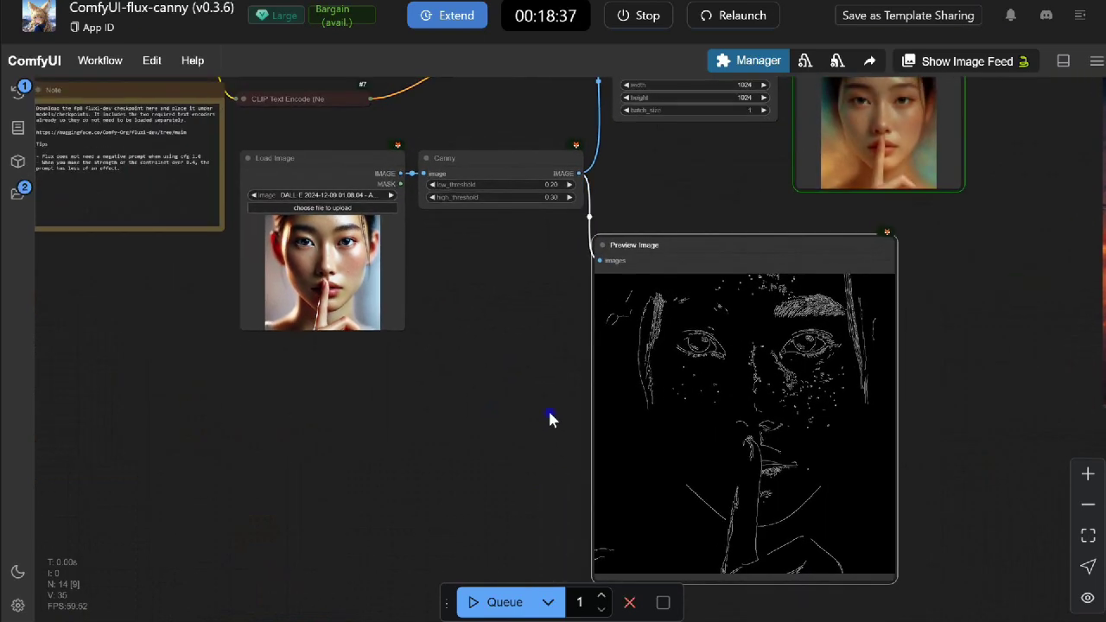
pyautogui.scroll(-2, 549, 415)
pyautogui.click(894, 466)
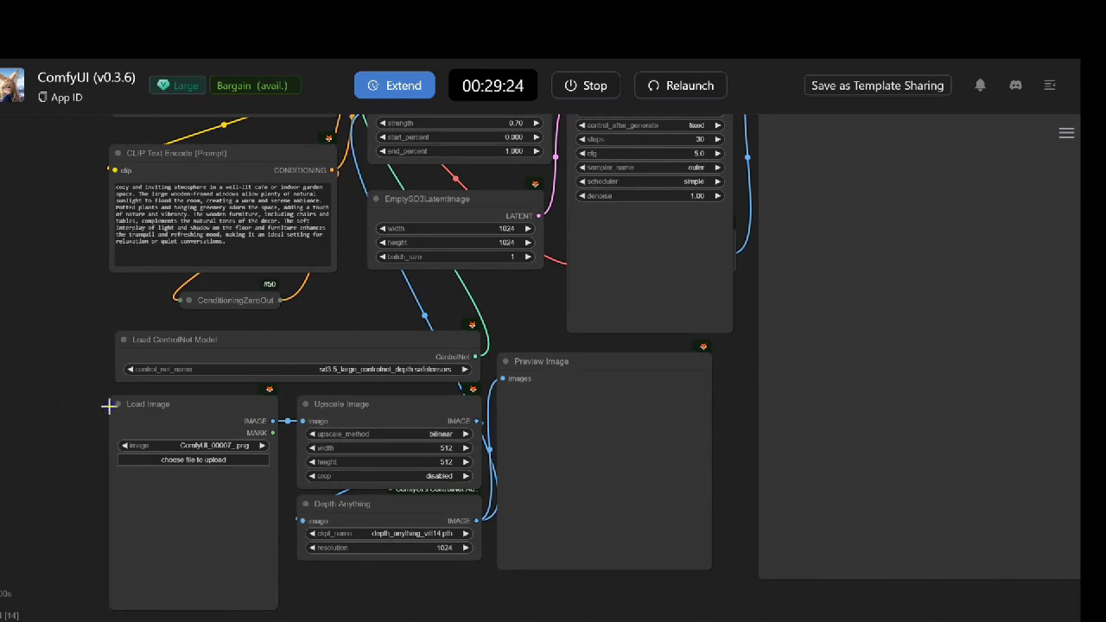
pyautogui.scroll(1, 106, 414)
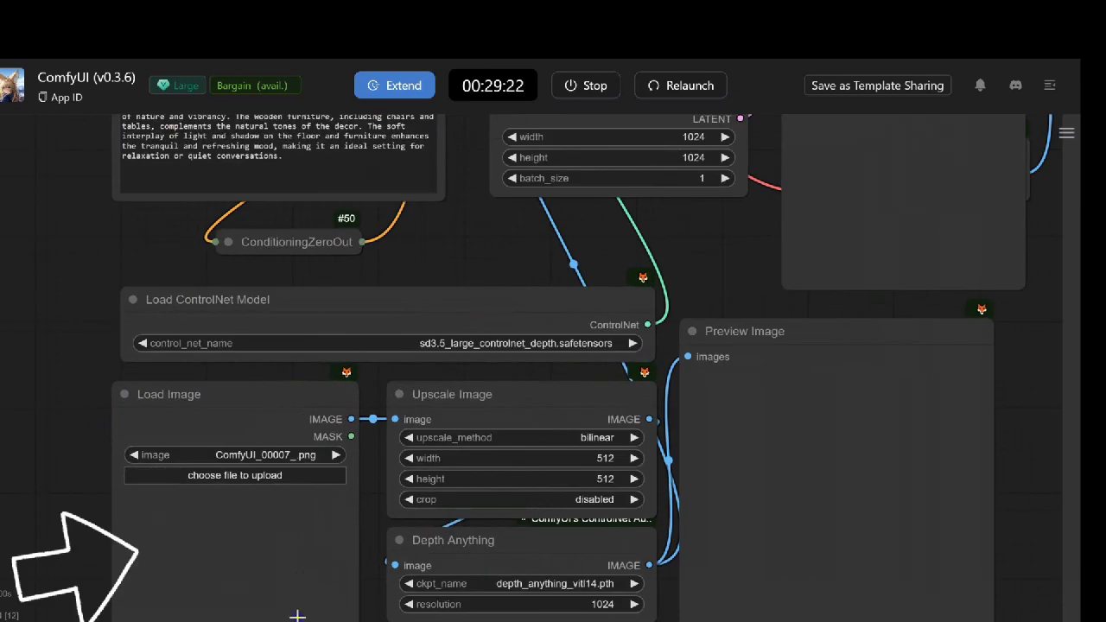
pyautogui.scroll(-3, 297, 616)
pyautogui.hscroll(2, 297, 617)
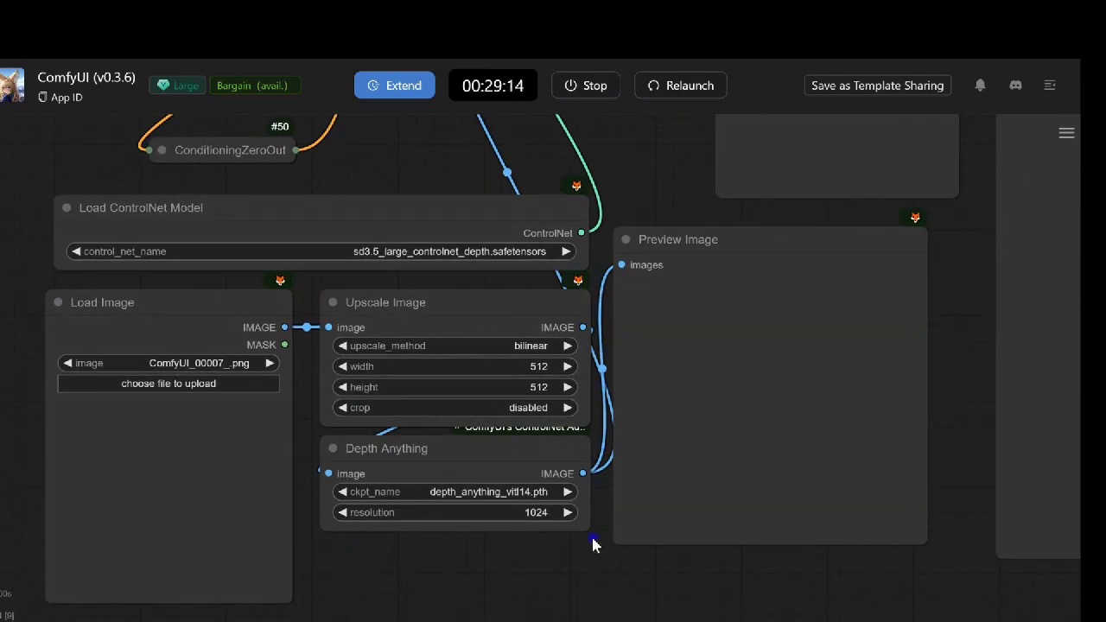
pyautogui.moveTo(729, 572); pyautogui.dragTo(649, 588)
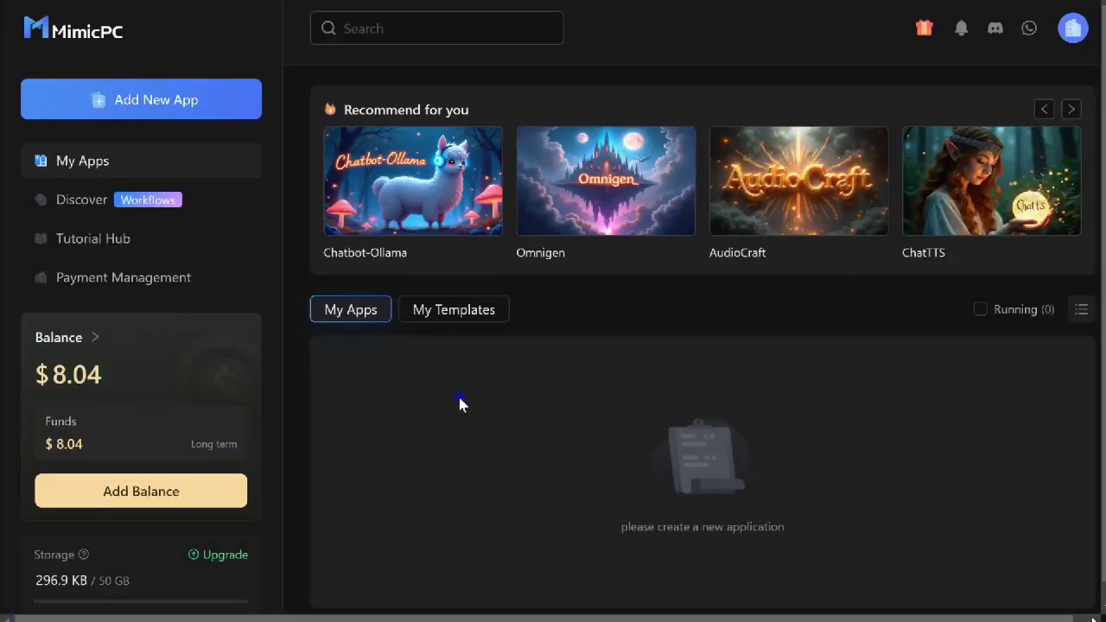
# - Find the SD3.5 Large Controlnets - Depth workflow in the MimicPC workflow library and open it
pyautogui.click(103, 212)
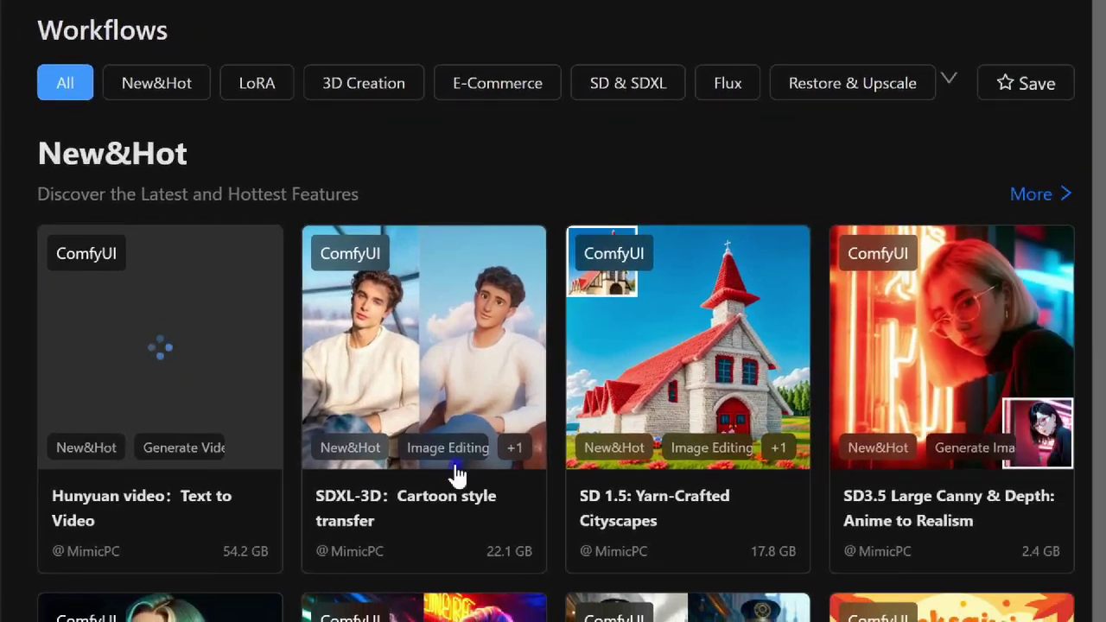
pyautogui.scroll(-3, 588, 540)
pyautogui.scroll(-2, 587, 540)
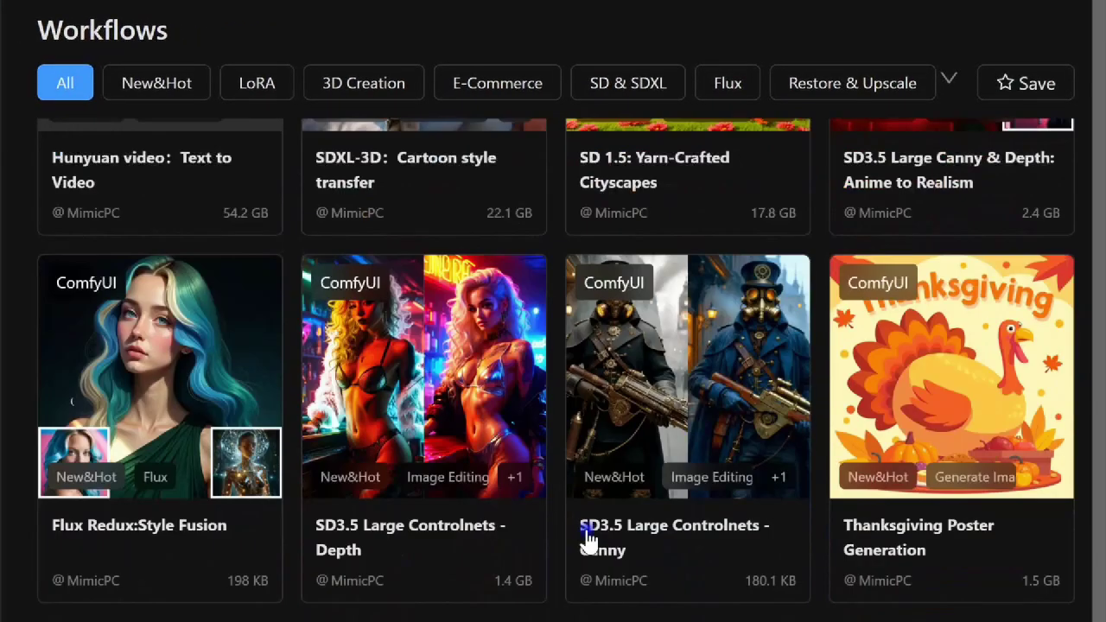
pyautogui.moveTo(386, 487)
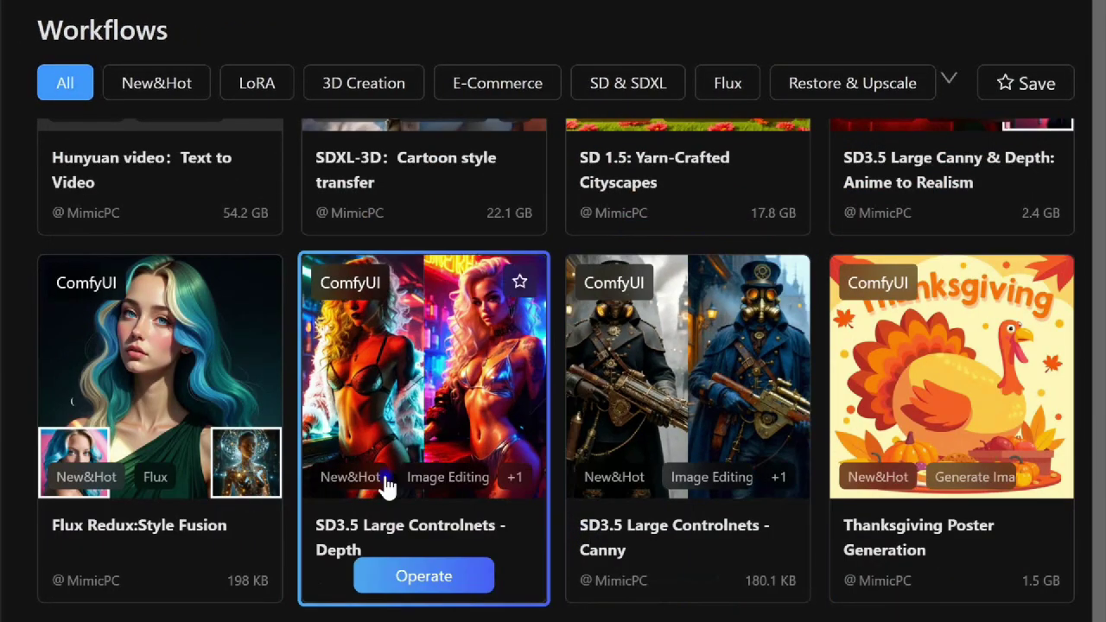
pyautogui.click(411, 586)
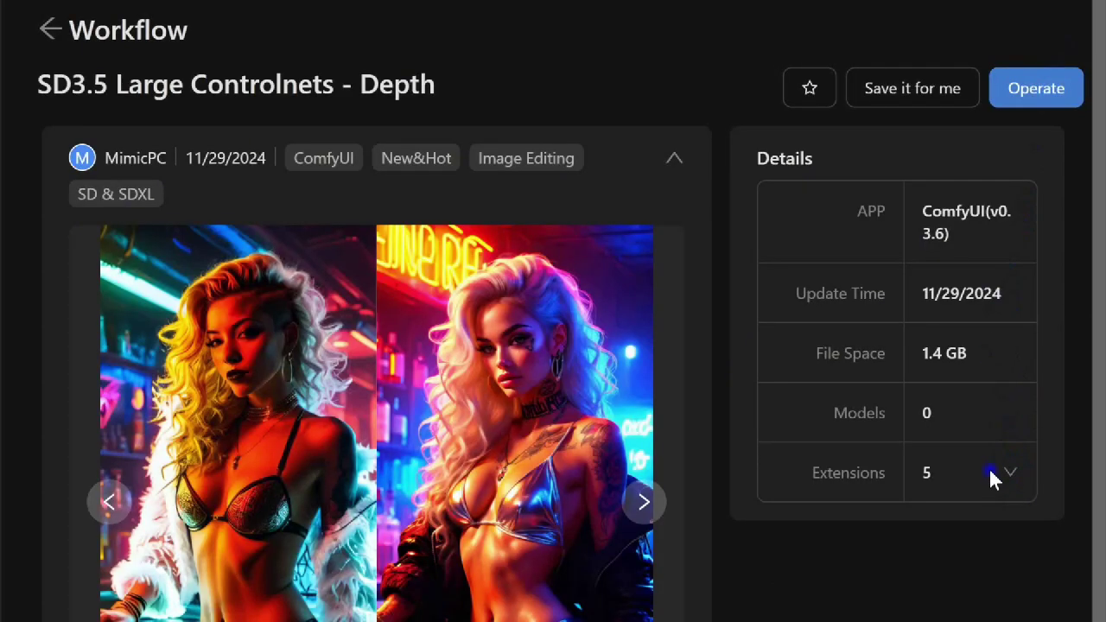
# - Create and start a ComfyUI app from the depth workflow on Large hardware at the $0.49/h Bargain rate, accepting the Bargain Mode risks
pyautogui.click(1048, 91)
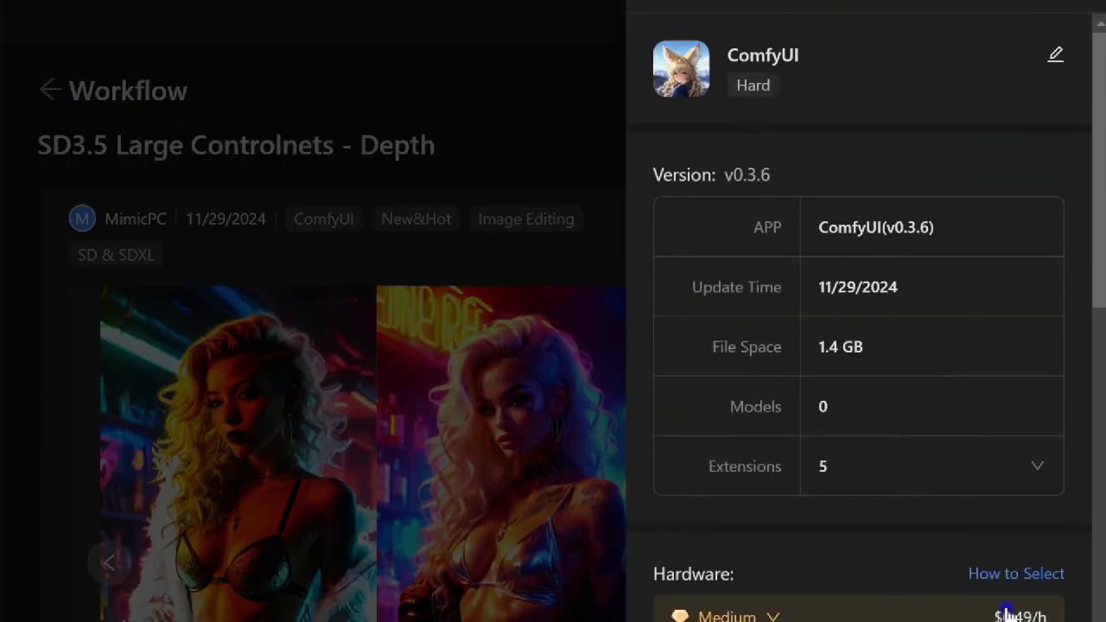
pyautogui.scroll(-6, 1006, 613)
pyautogui.click(776, 59)
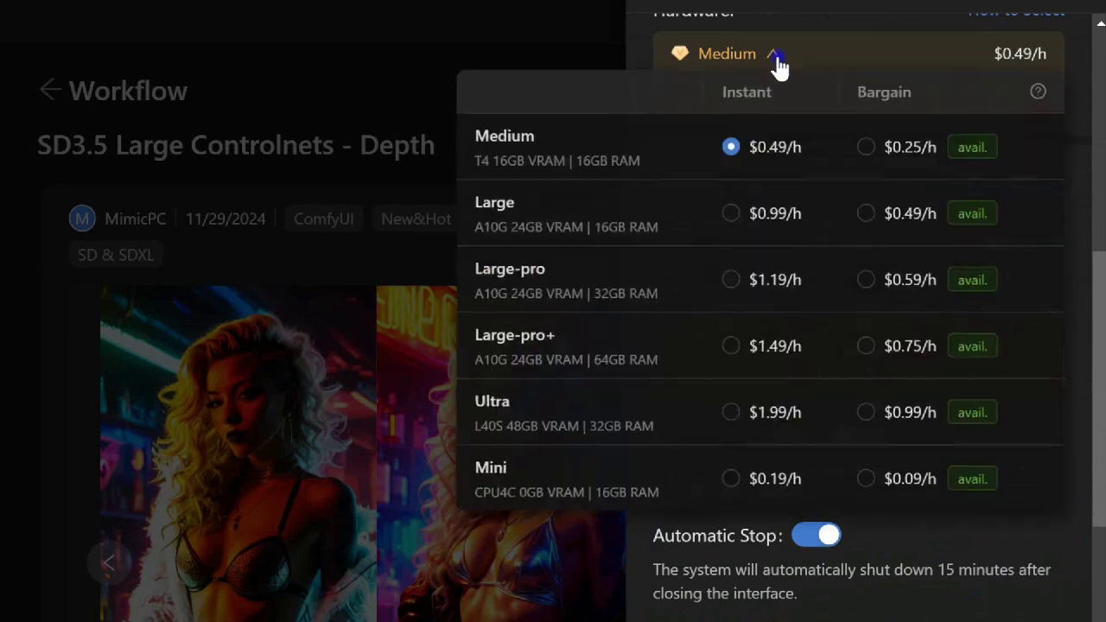
pyautogui.click(867, 214)
pyautogui.click(868, 432)
pyautogui.scroll(-5, 890, 378)
pyautogui.scroll(-2, 890, 378)
pyautogui.click(1007, 588)
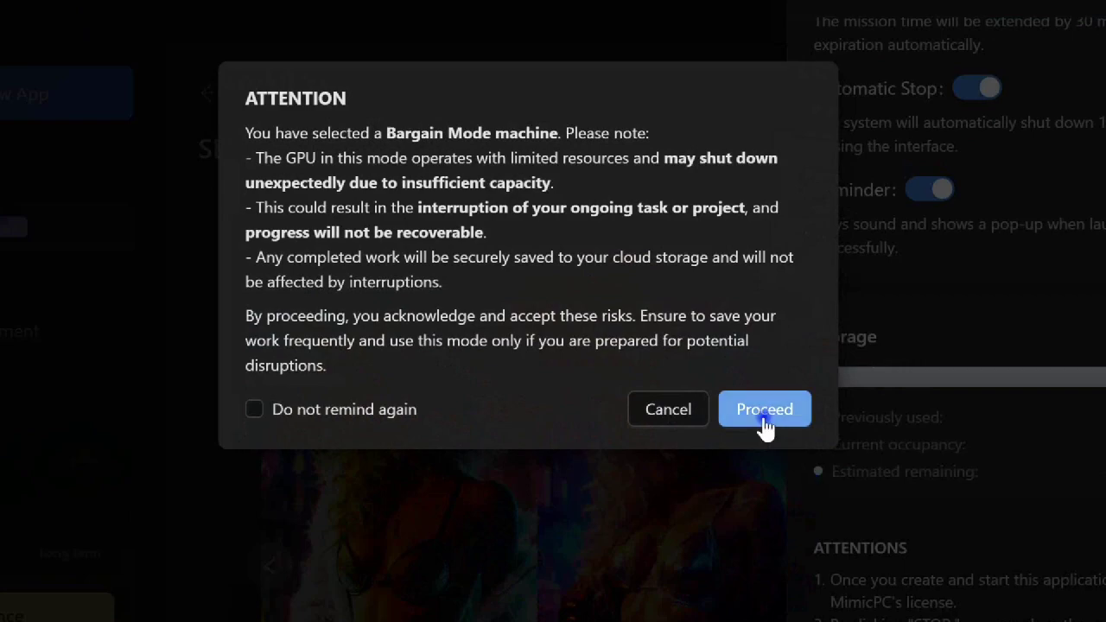
pyautogui.click(764, 412)
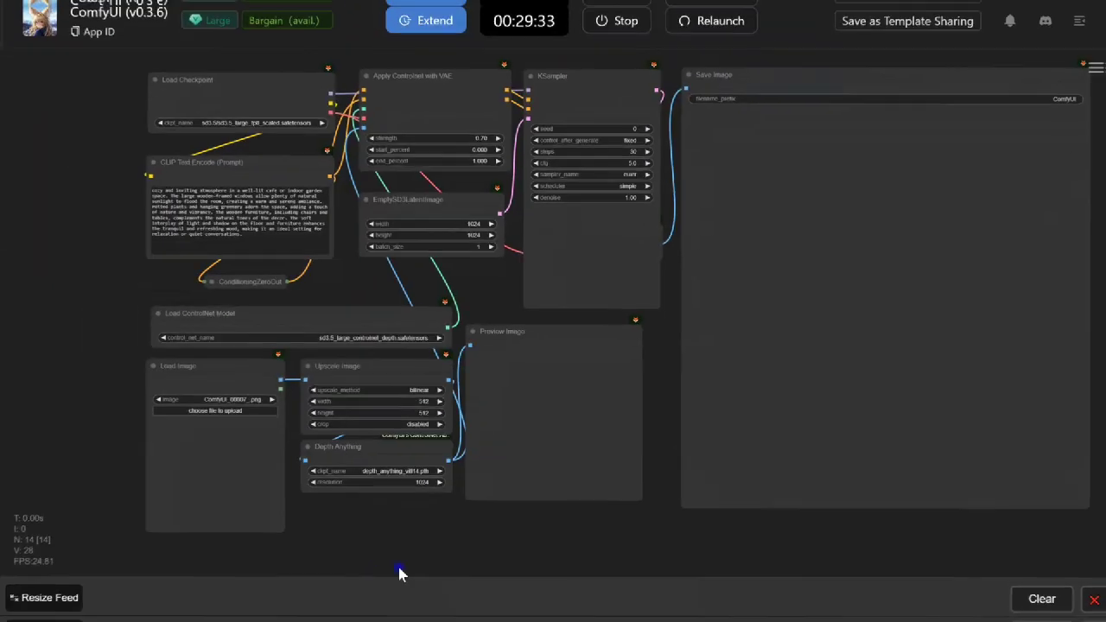
# - Load car.png as the source image in the depth workflow's Load Image node
pyautogui.scroll(3, 393, 575)
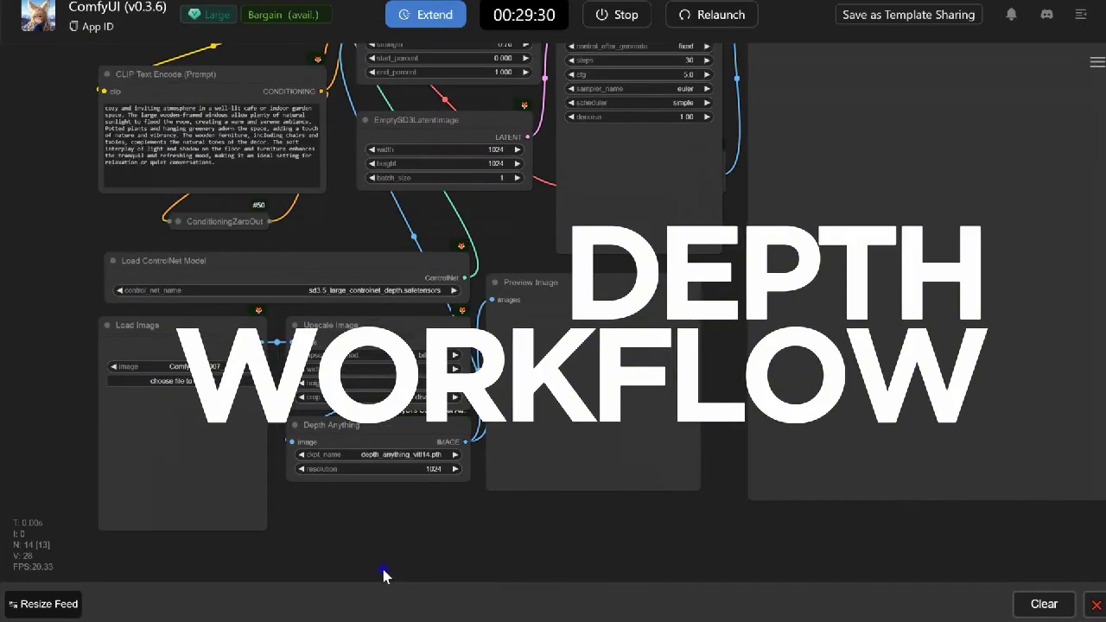
pyautogui.moveTo(432, 556); pyautogui.dragTo(470, 575)
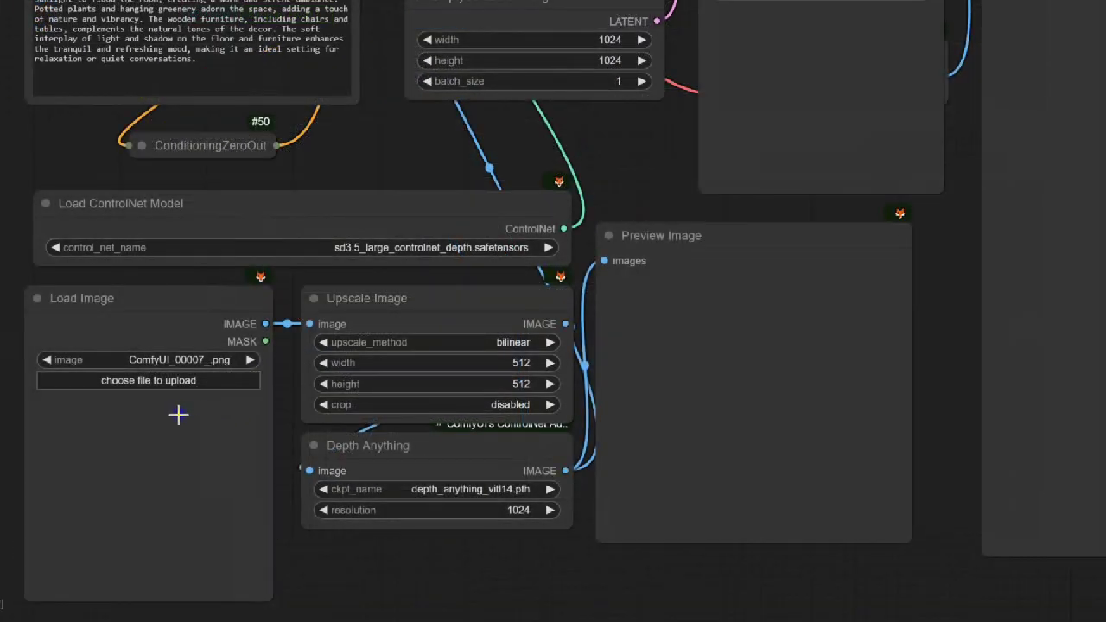
pyautogui.click(129, 381)
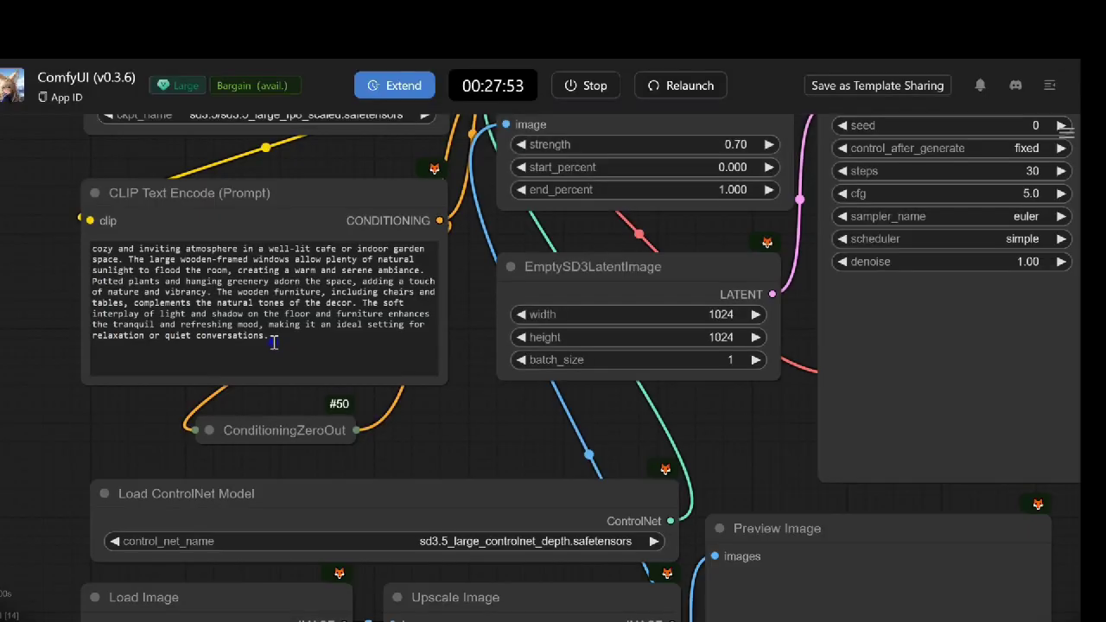
# - Replace the prompt with the futuristic fantasy car on a glowing obsidian desert road description and queue the workflow
pyautogui.moveTo(269, 336); pyautogui.dragTo(94, 250)
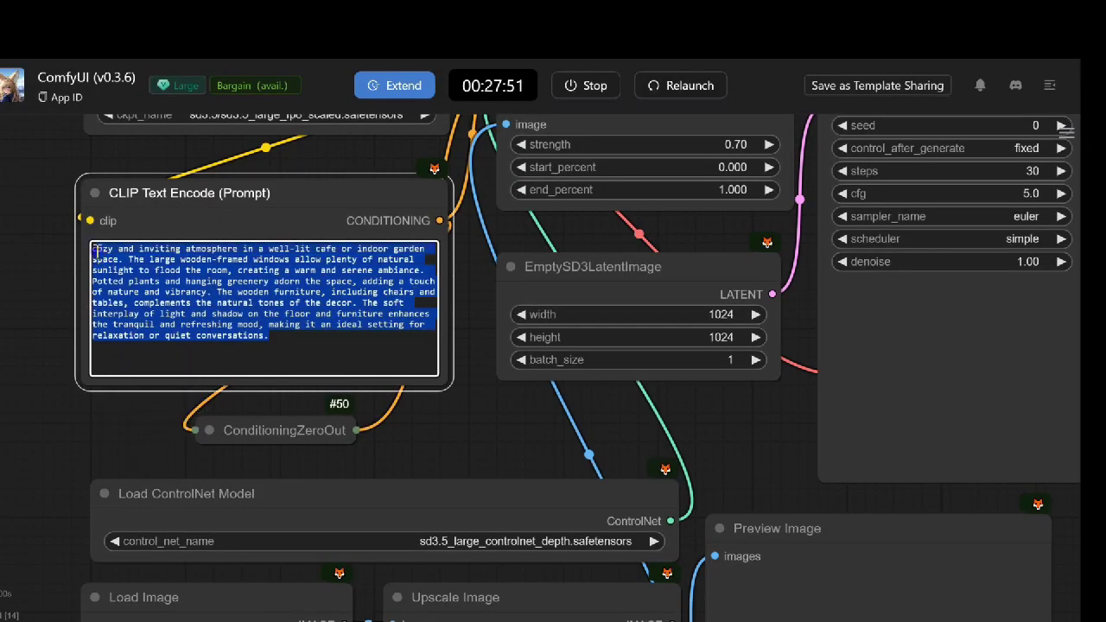
pyautogui.write('c')
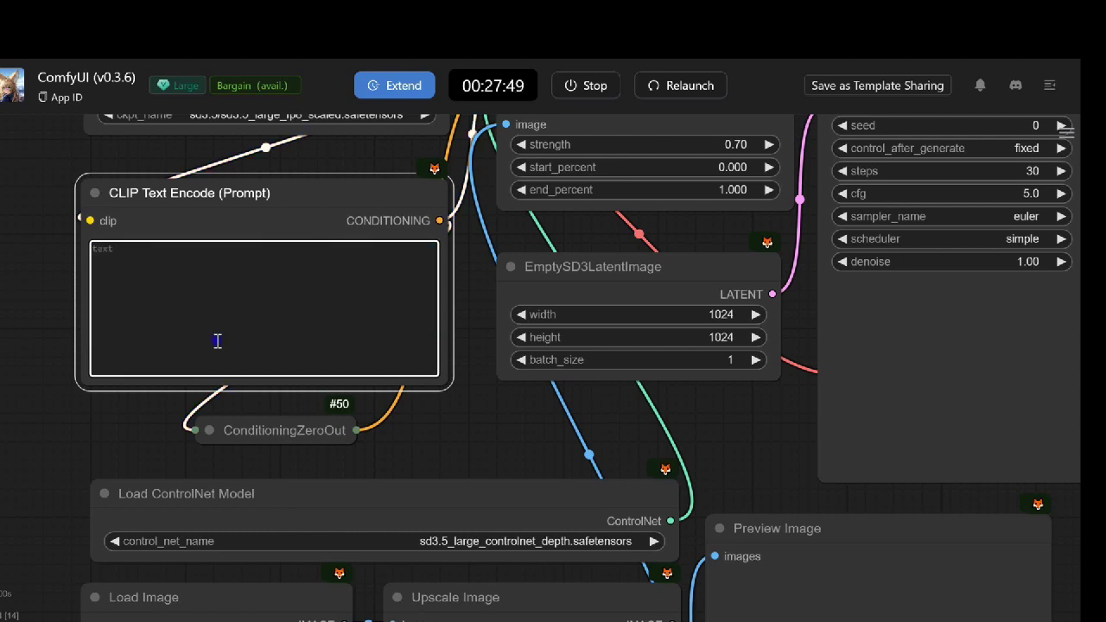
pyautogui.write("A futuristic fantasy car blazing down a glowing obsidian road in a mythical desert, surrounded by fantastical flames that pulse with golden light and streaks of electric blue energy. The car is sleek and surreal, with flames pouring from its wheels and engine, forming fiery wings that trail behind it. The environment features glowing crystalline formations, scattered embers, and a sky painted with vibrant hues of pink, purple, and gold, hinting at a magical realm. The flames cast dramatic reflections across the car's polished metallic surface, making it appear like a vehicle forged by the gods. Cinematic concept art style with ultra-realistic textures and dynamic lighting, 8K resolution")
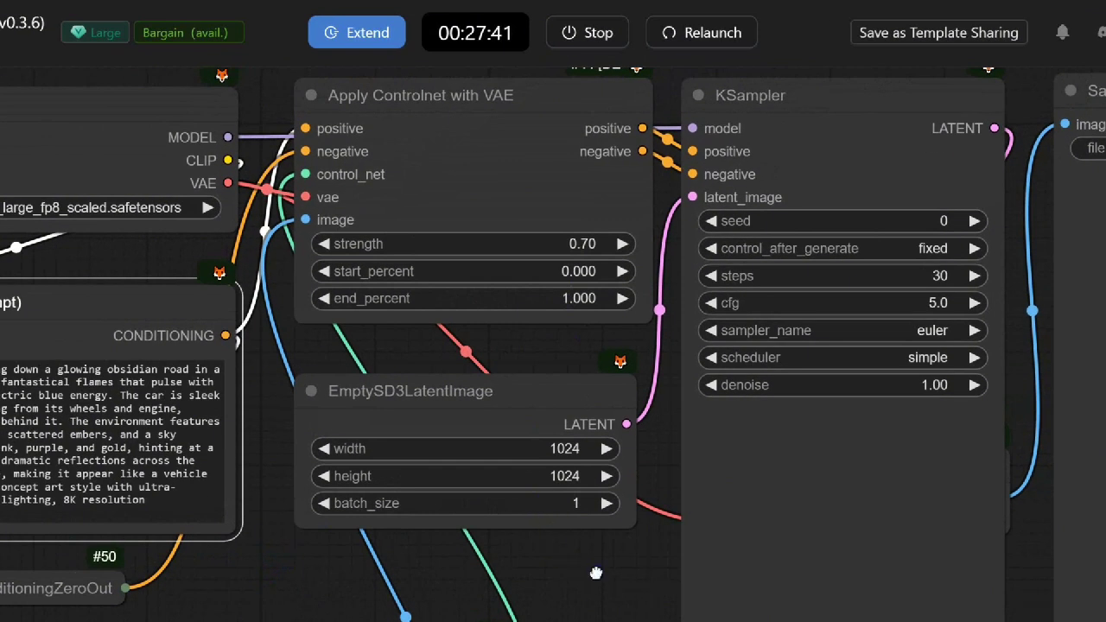
pyautogui.moveTo(597, 573); pyautogui.dragTo(511, 571)
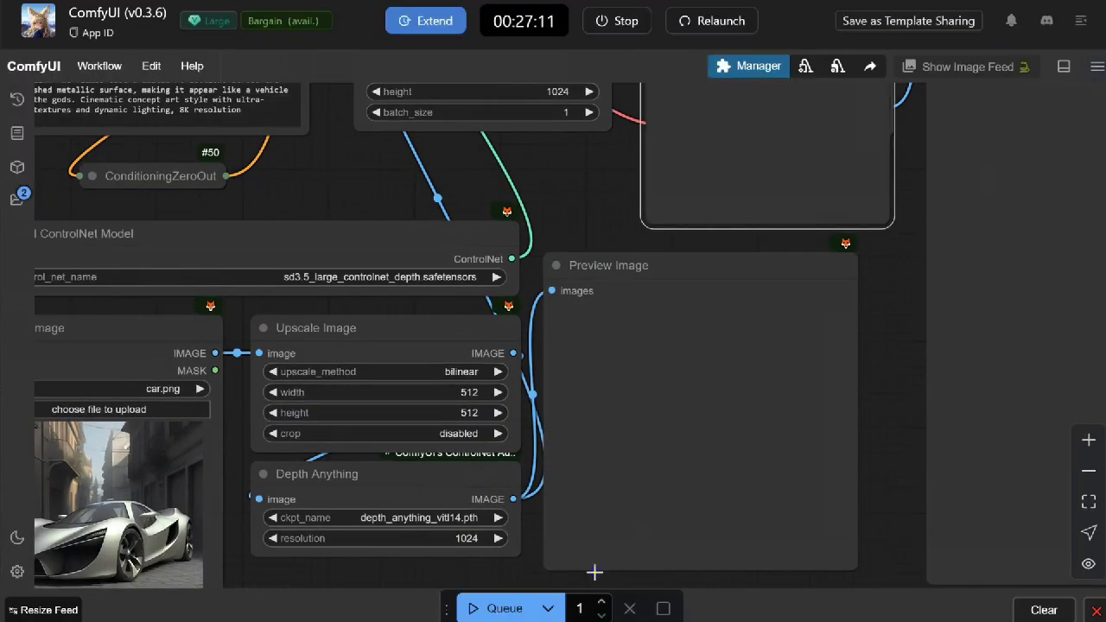
pyautogui.click(491, 609)
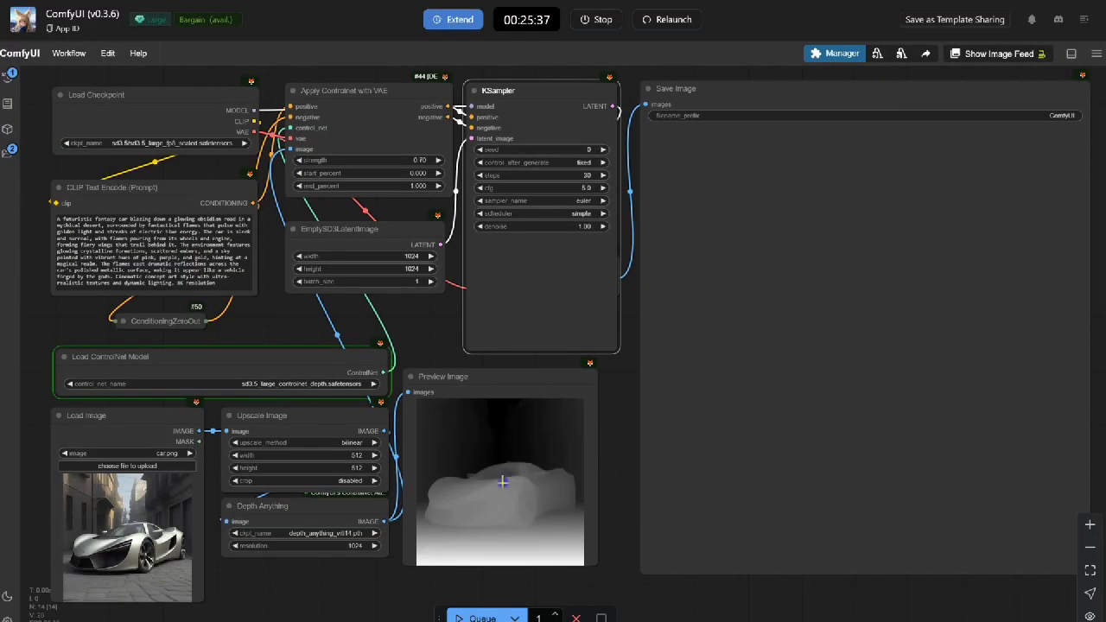
pyautogui.scroll(4, 502, 482)
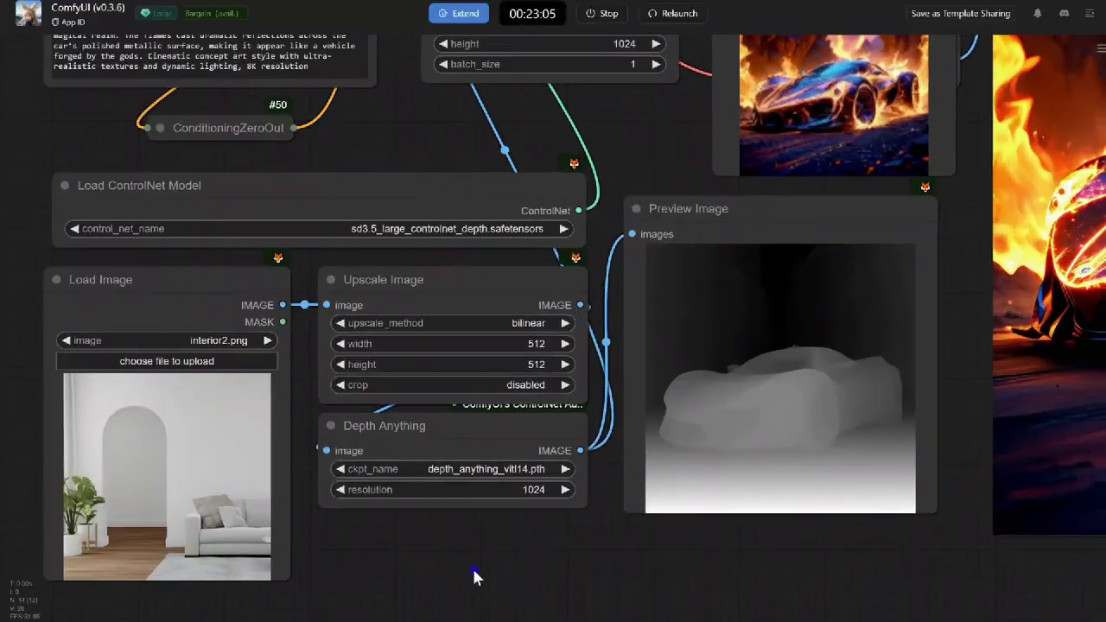
# - Replace the prompt with the avant-garde, futuristic interior with a glowing archway portal, then queue the workflow for interior2.png
pyautogui.moveTo(443, 145); pyautogui.dragTo(454, 378)
pyautogui.doubleClick(324, 289)
pyautogui.hotkey('ctrl', 'a')
pyautogui.write('An avant-garde, futuristic interior design inspired by nature and light. Transform the archway into a glowing portal emitting soft golden and turquoise hues, with subtle particle effects resembling stardust. Replace the plain wooden floor with a glass-like surface illuminated from beneath by flowing, organic light patterns mimicking bioluminescent waves. Add suspended, floating planters shaped like orbs, glowing faintly to enhance the ethereal ambiance. Surround the seating area with a soft mist, giving the space a surreal, dreamlike quality, while maintaining clean, minimalist furniture with a luxurious texture. The atmosphere should feel serene, mystical, and inviting, evoking awe and curiosity.')
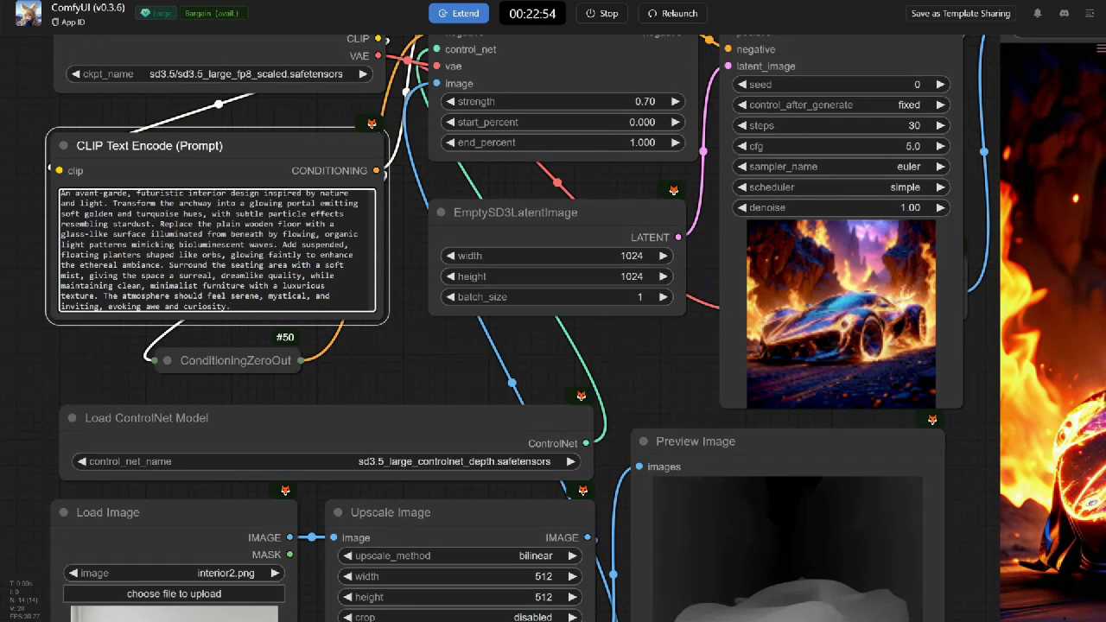
pyautogui.press('f')
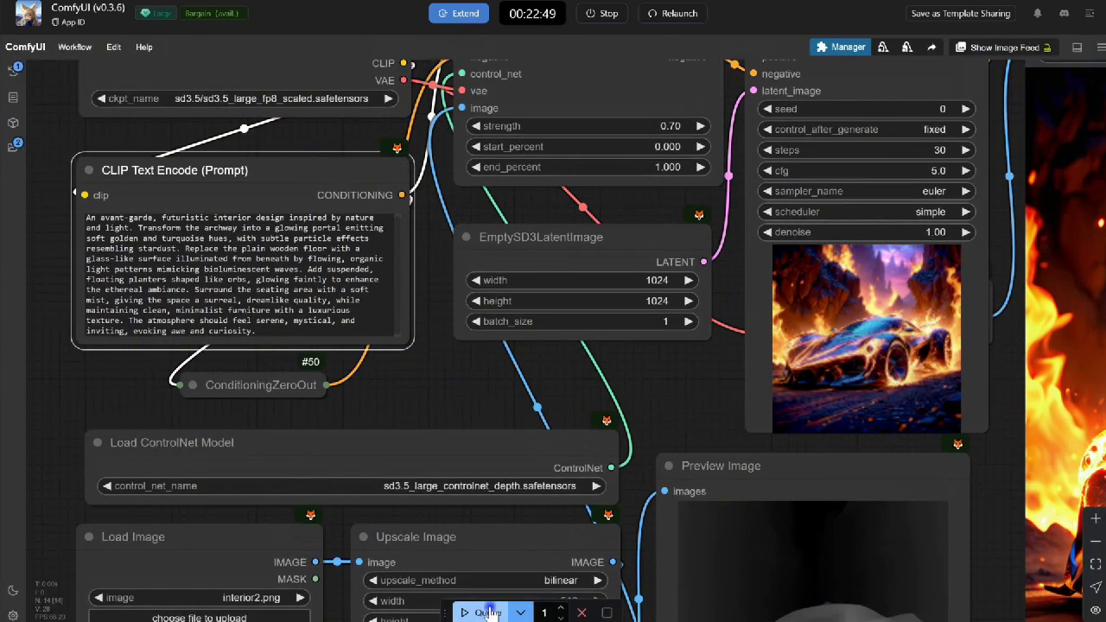
pyautogui.click(488, 613)
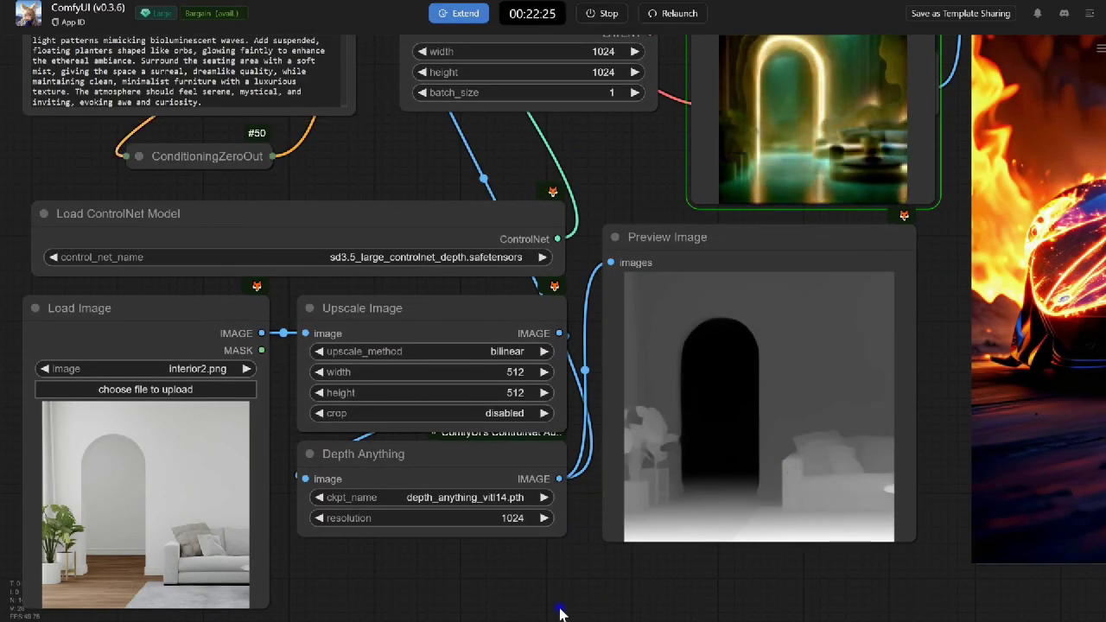
pyautogui.scroll(-3, 558, 605)
pyautogui.moveTo(558, 605); pyautogui.dragTo(400, 600)
pyautogui.scroll(-2, 501, 600)
pyautogui.moveTo(501, 599); pyautogui.dragTo(420, 605)
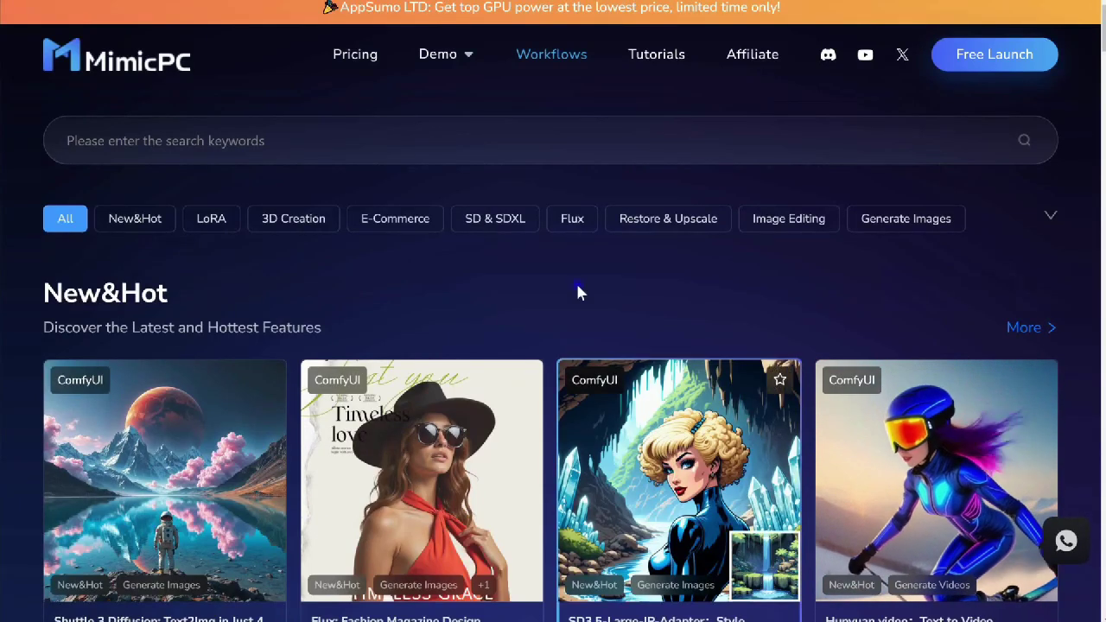
# - Filter the MimicPC workflow library by Flux and open the FLUX.1 Tools - Depth: Depth-Guided Transformations workflow
pyautogui.click(568, 235)
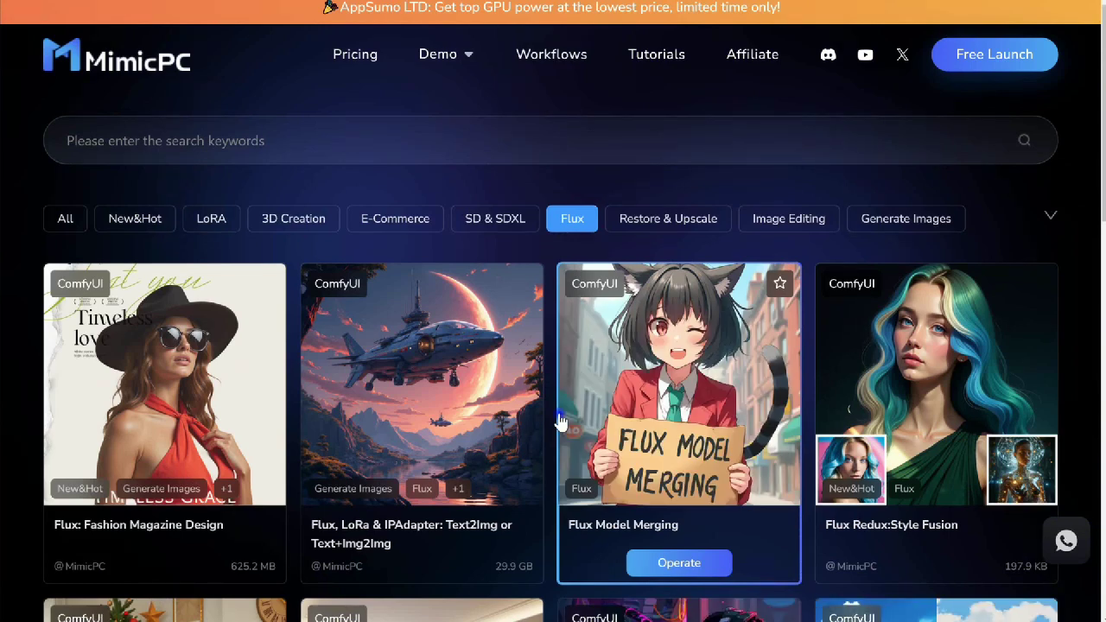
pyautogui.scroll(-4, 560, 421)
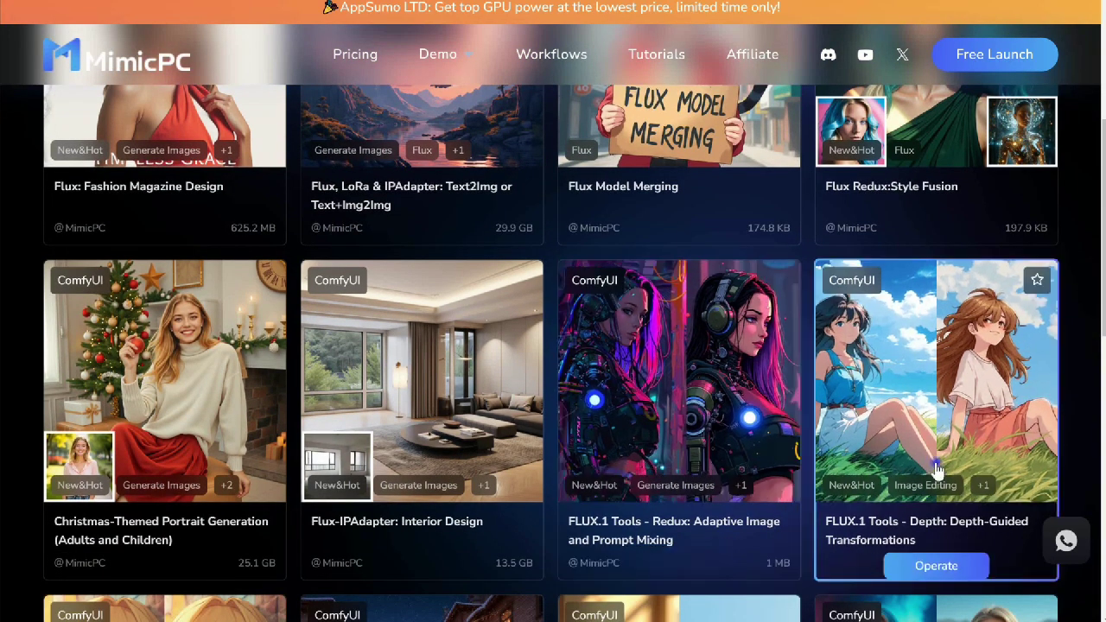
pyautogui.click(941, 560)
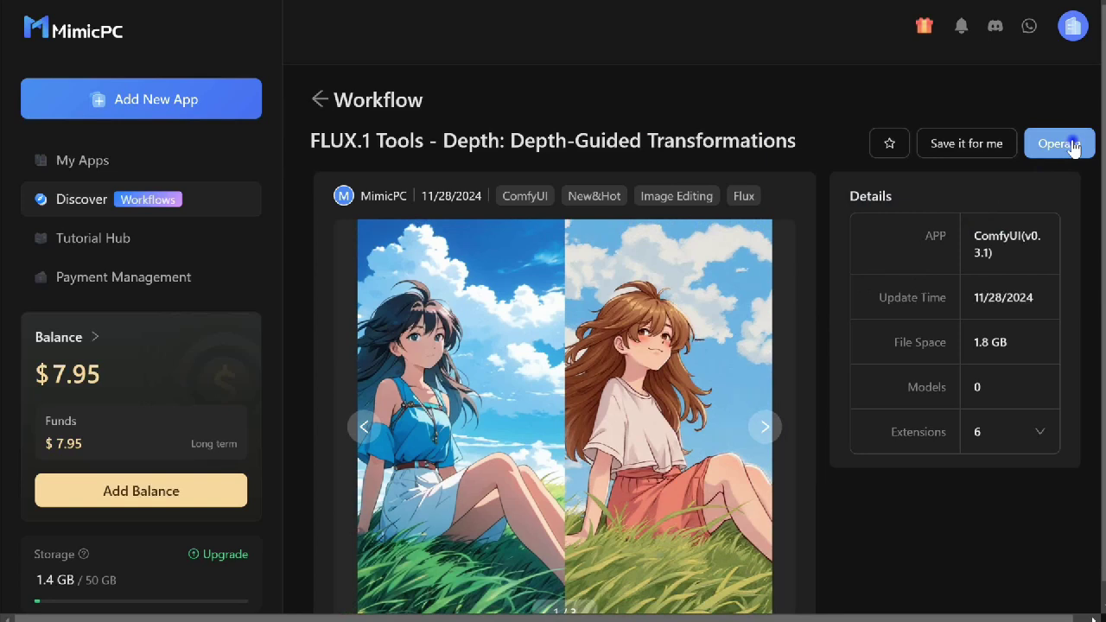
# - Begin creating a ComfyUI app from the Flux depth workflow and choose Large hardware at the $0.49/h Bargain rate
pyautogui.click(1070, 145)
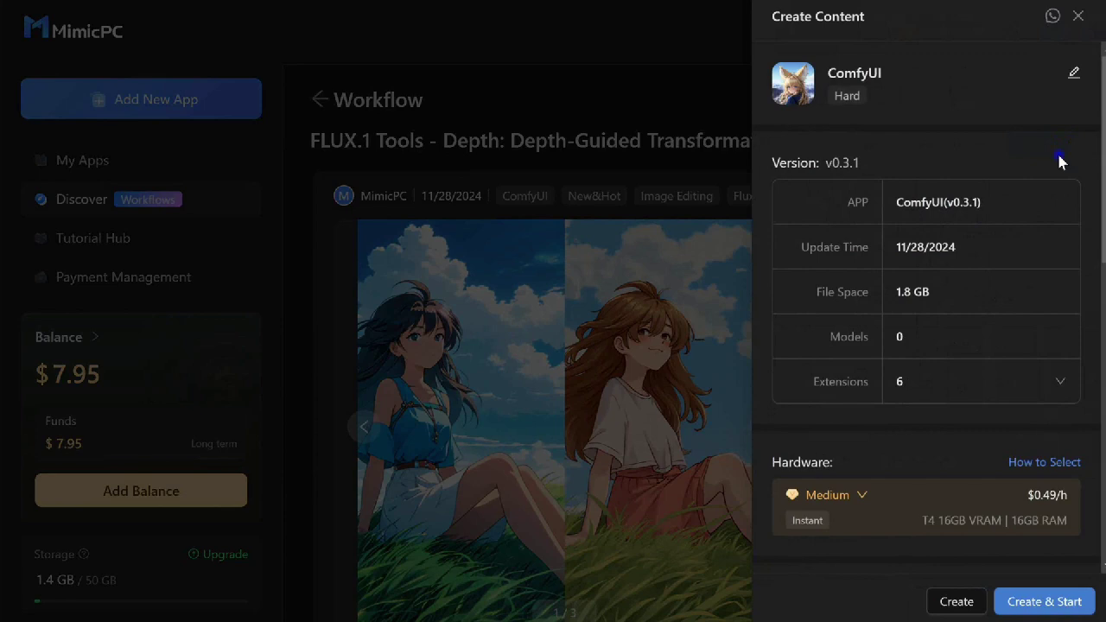
pyautogui.scroll(-3, 1056, 268)
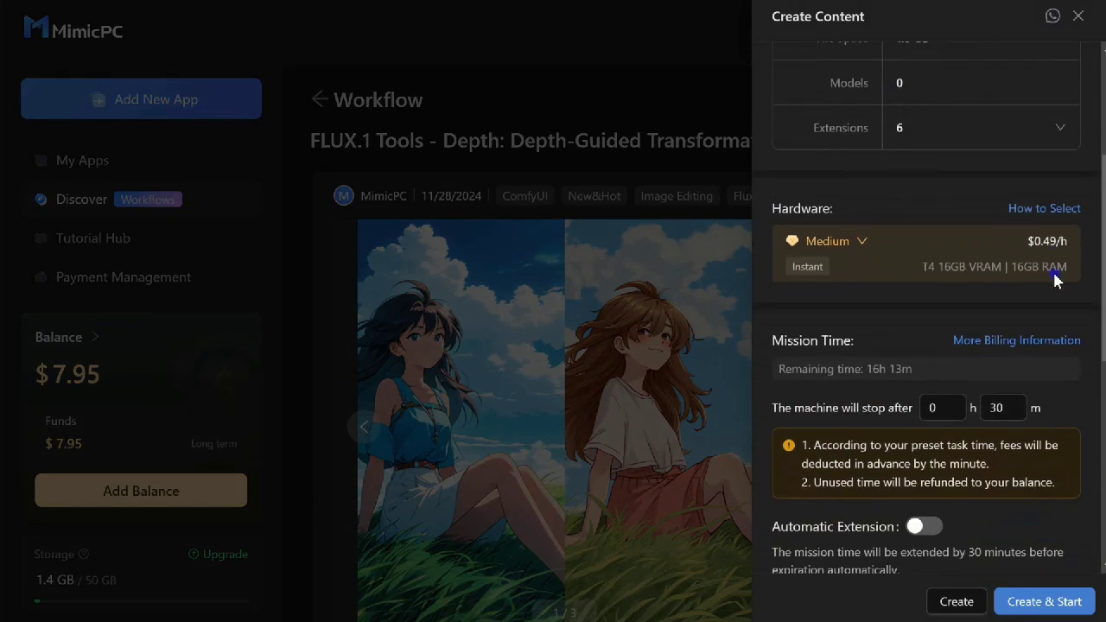
pyautogui.click(864, 247)
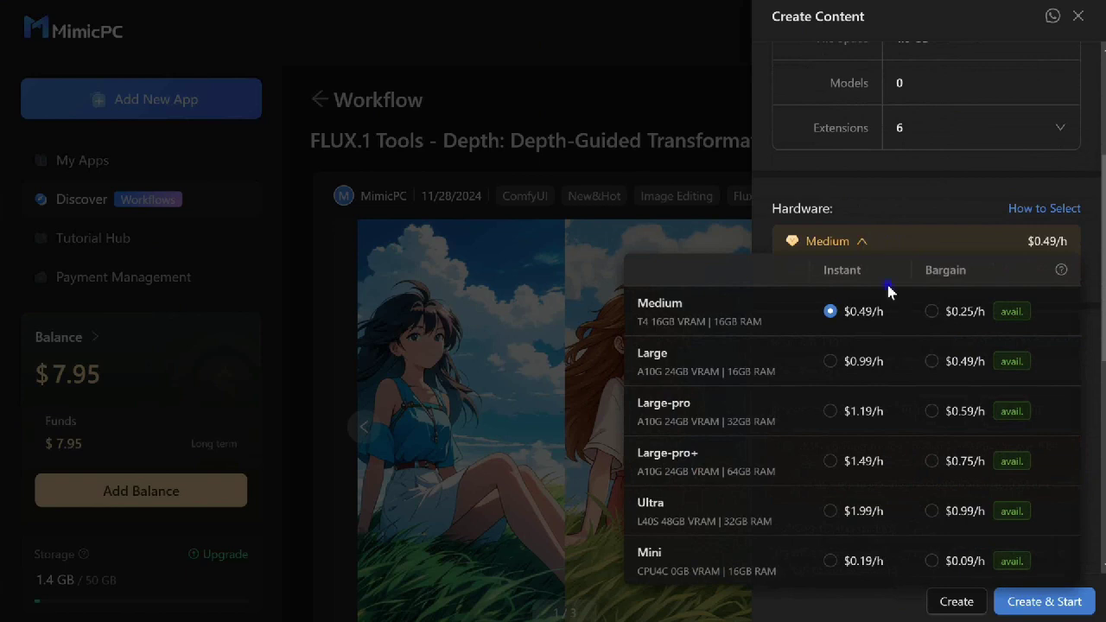
pyautogui.click(932, 362)
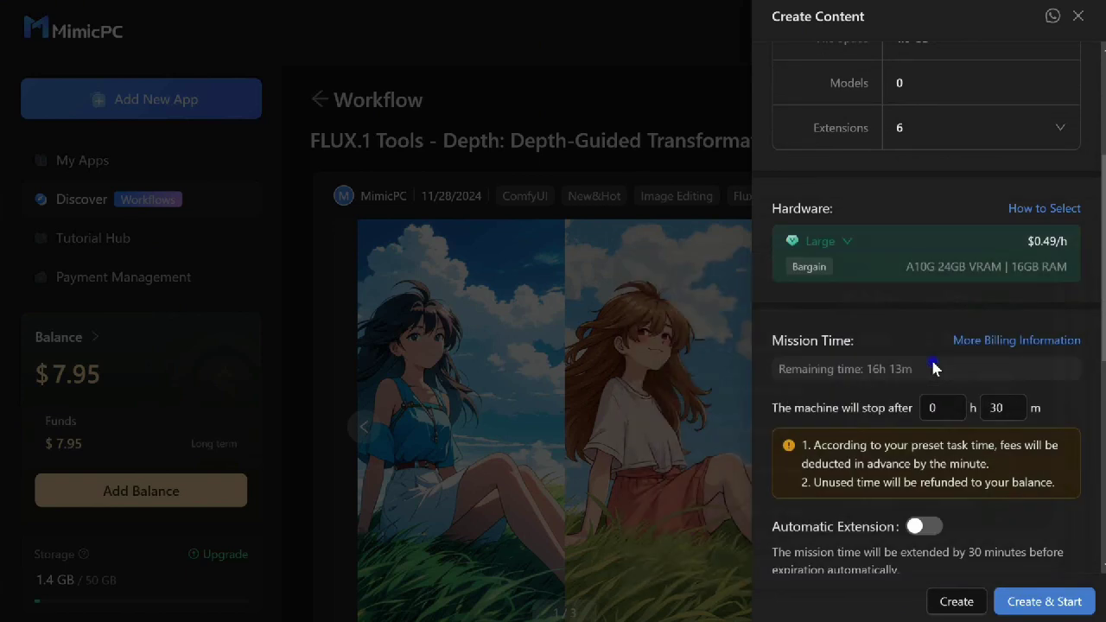
# - Turn on Automatic Extension, then create and start the app, accepting the Bargain Mode risks
pyautogui.scroll(-2, 934, 368)
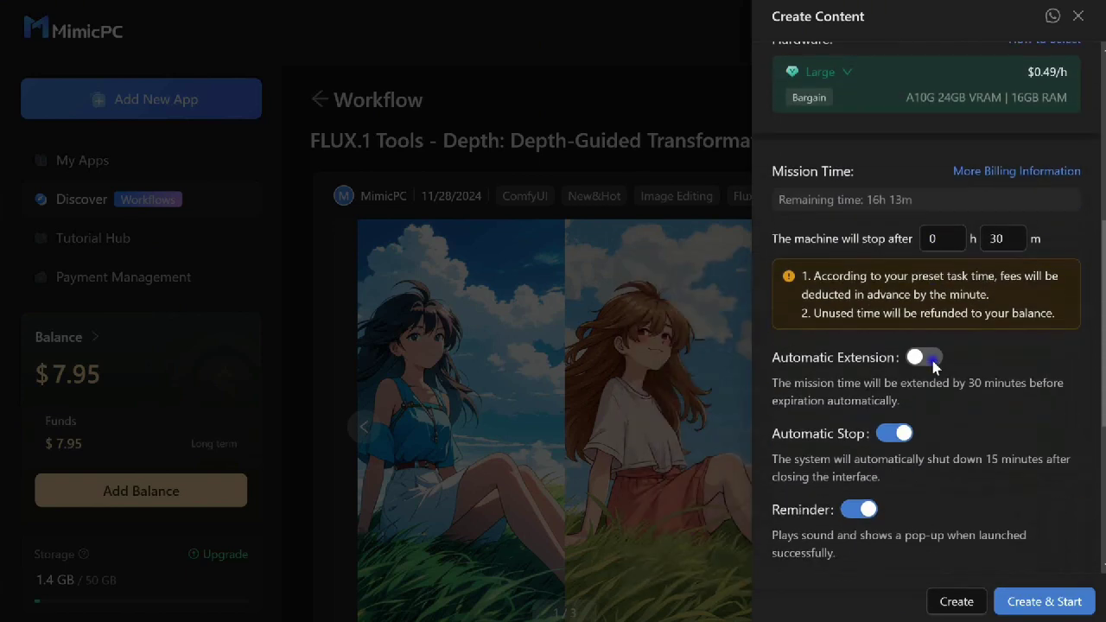
pyautogui.click(923, 357)
pyautogui.scroll(-3, 933, 368)
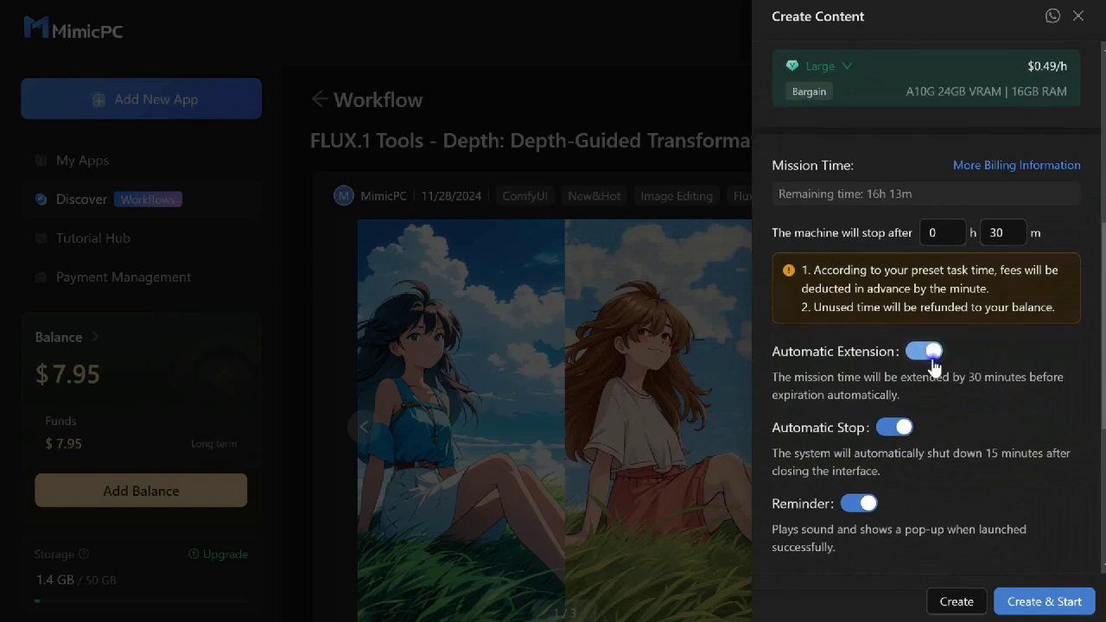
pyautogui.scroll(-1, 1021, 484)
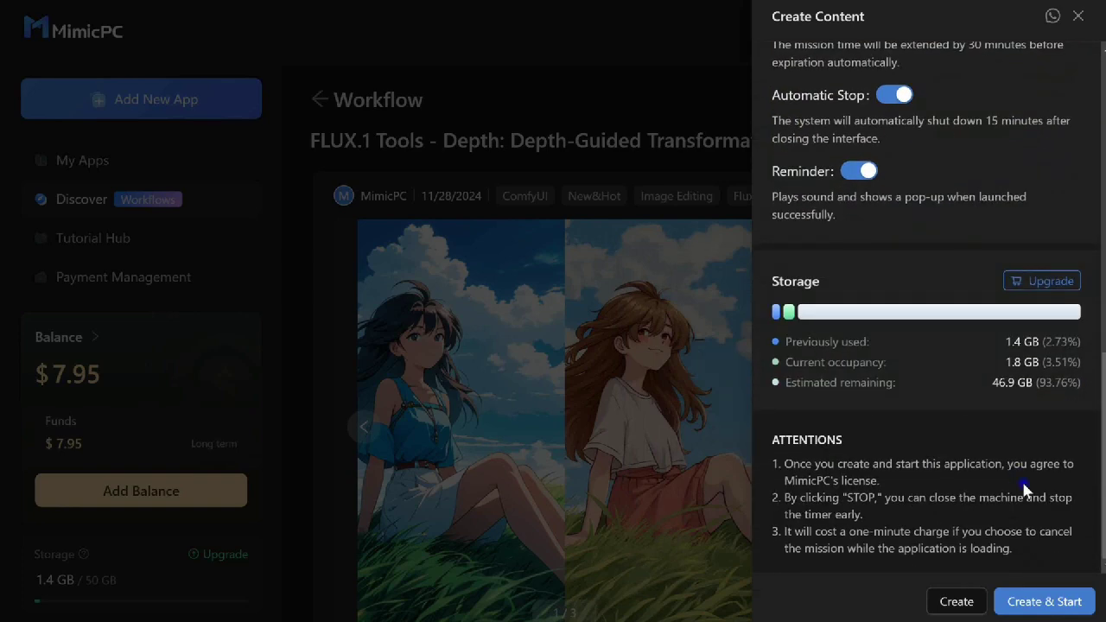
pyautogui.click(1076, 605)
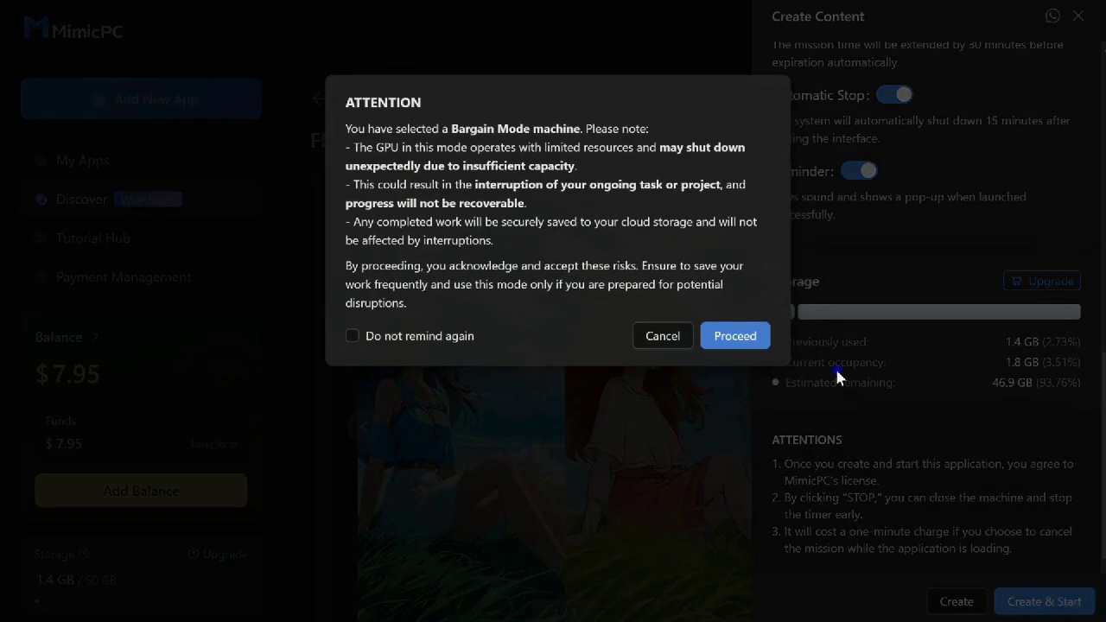
pyautogui.click(734, 336)
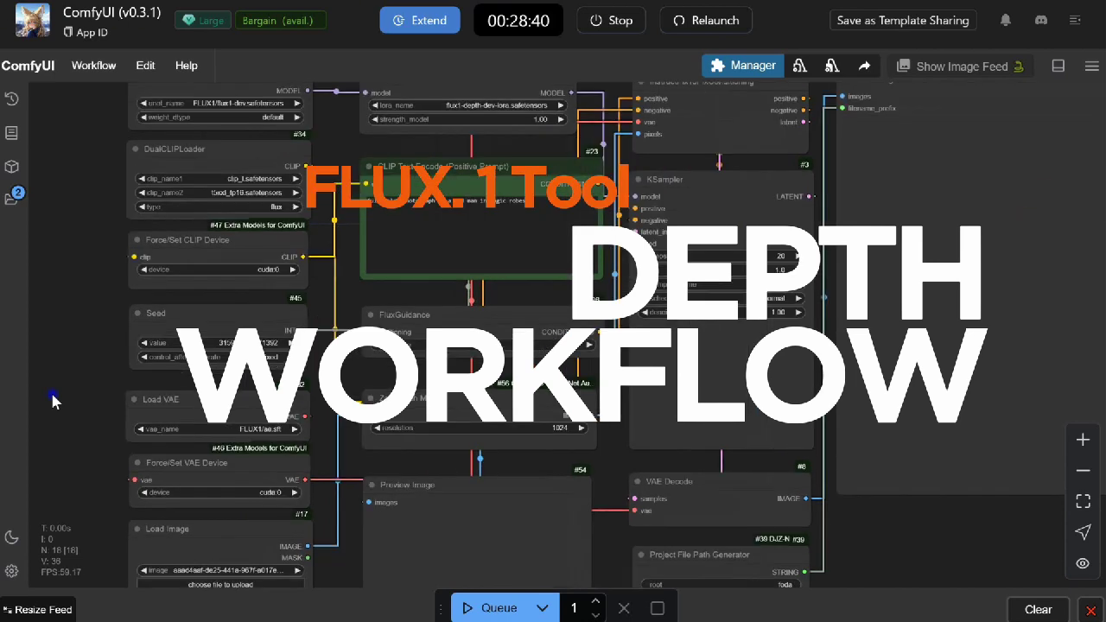
# - Load snake.png as the source image in the Flux depth workflow's Load Image node
pyautogui.scroll(2, 50, 400)
pyautogui.moveTo(85, 427); pyautogui.dragTo(75, 277)
pyautogui.scroll(2, 352, 544)
pyautogui.scroll(1, 351, 544)
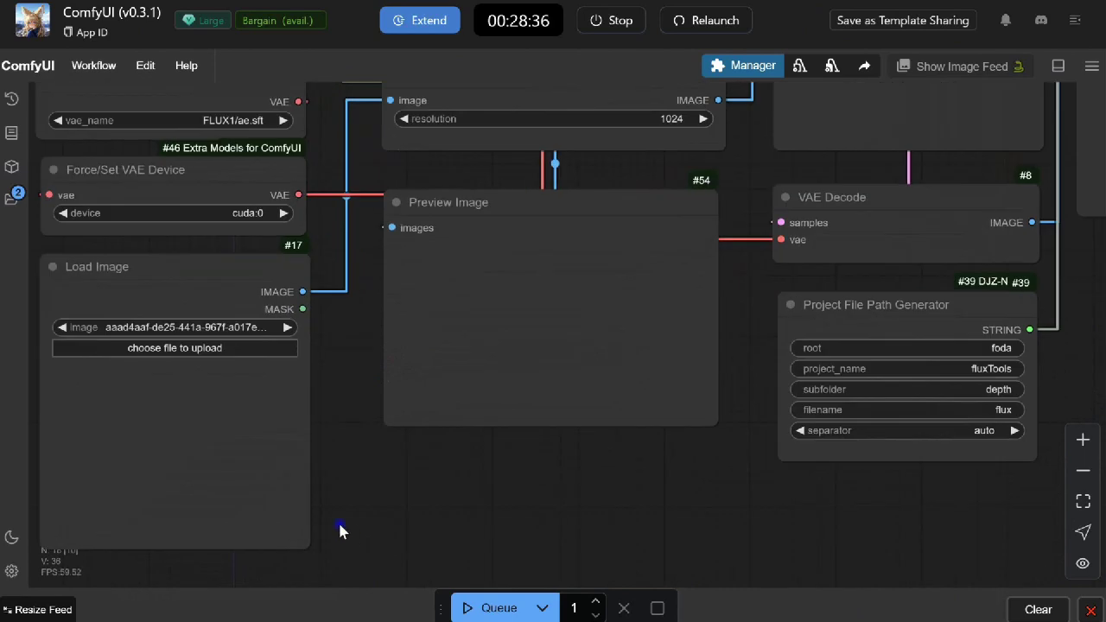
pyautogui.moveTo(338, 528); pyautogui.dragTo(395, 559)
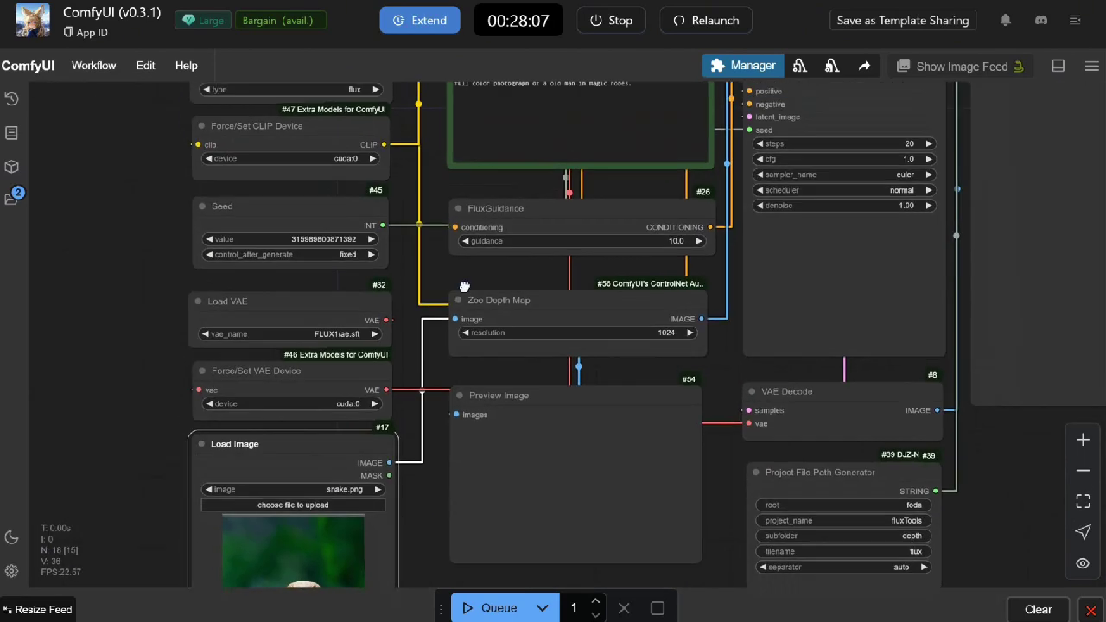
# - Replace the positive prompt with the colossal crimson-eyed serpent description, queue the workflow, and check the Zoe depth map preview
pyautogui.moveTo(452, 262); pyautogui.dragTo(452, 453)
pyautogui.scroll(3, 452, 454)
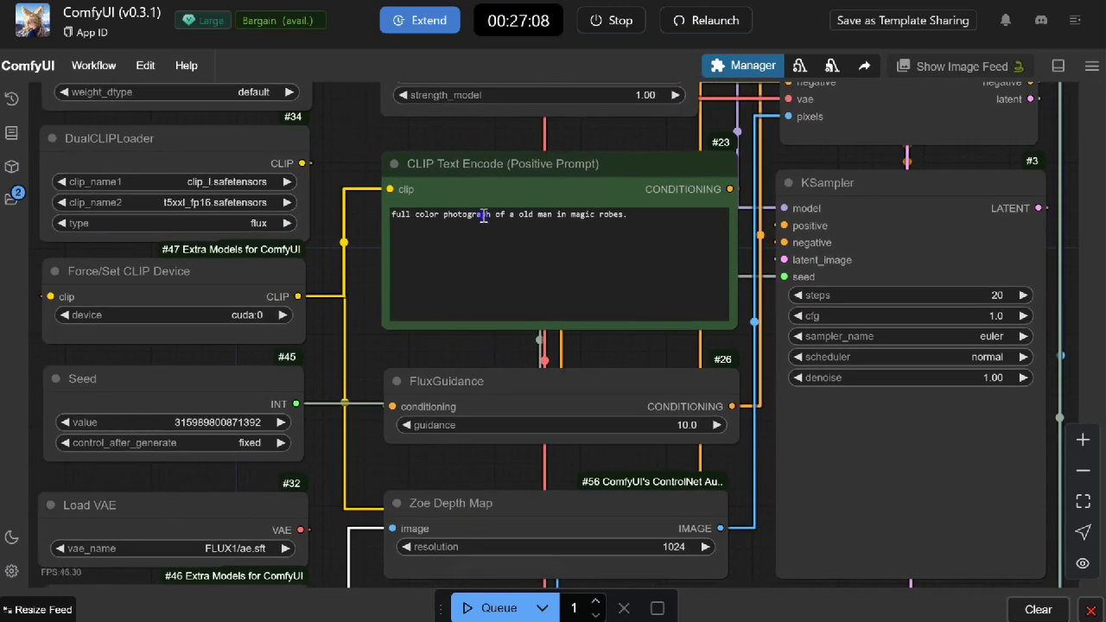
pyautogui.tripleClick(479, 214)
pyautogui.press('BackSpace')
pyautogui.write("A colossal serpent with glowing crimson eyes and obsidian-black scales streaked with blood-red patterns, coiled around an ancient, crumbling stone throne in a dark, stormy cavern. The snake's fangs drip with venom, and its body emits a faint red glow, illuminating the ominous surroundings. Crimson lightning arcs through the cavern, casting sharp, menacing shadows, while a fiery red mist swirls around the serpent, enhancing its terrifying presence. Hyper-detailed, cinematic lighting, 8K resolution, fearsome and majestic")
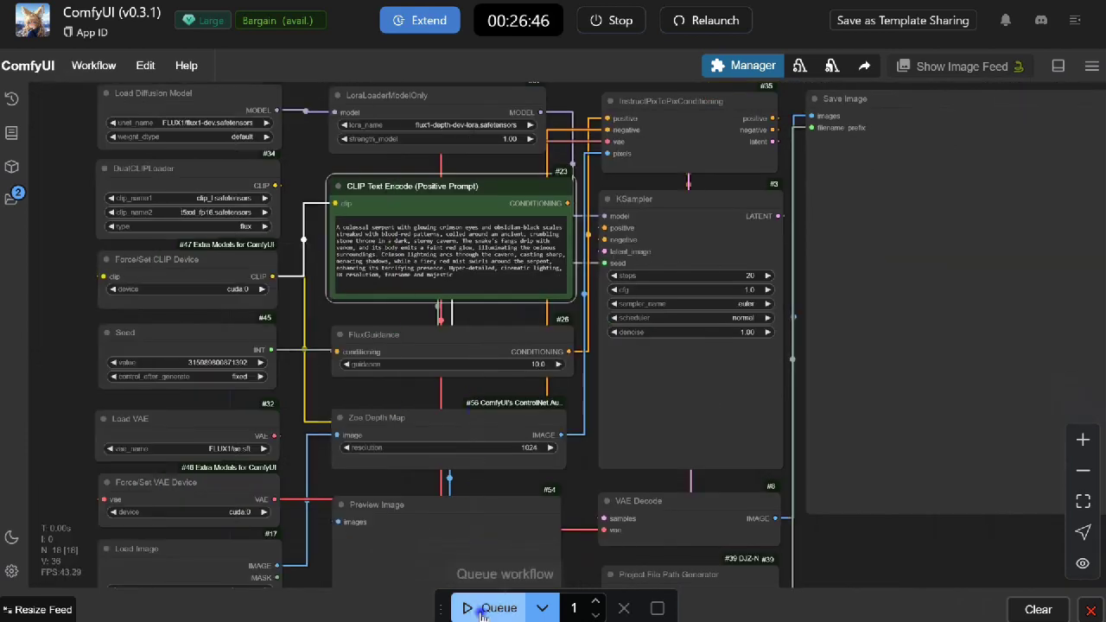
pyautogui.click(471, 609)
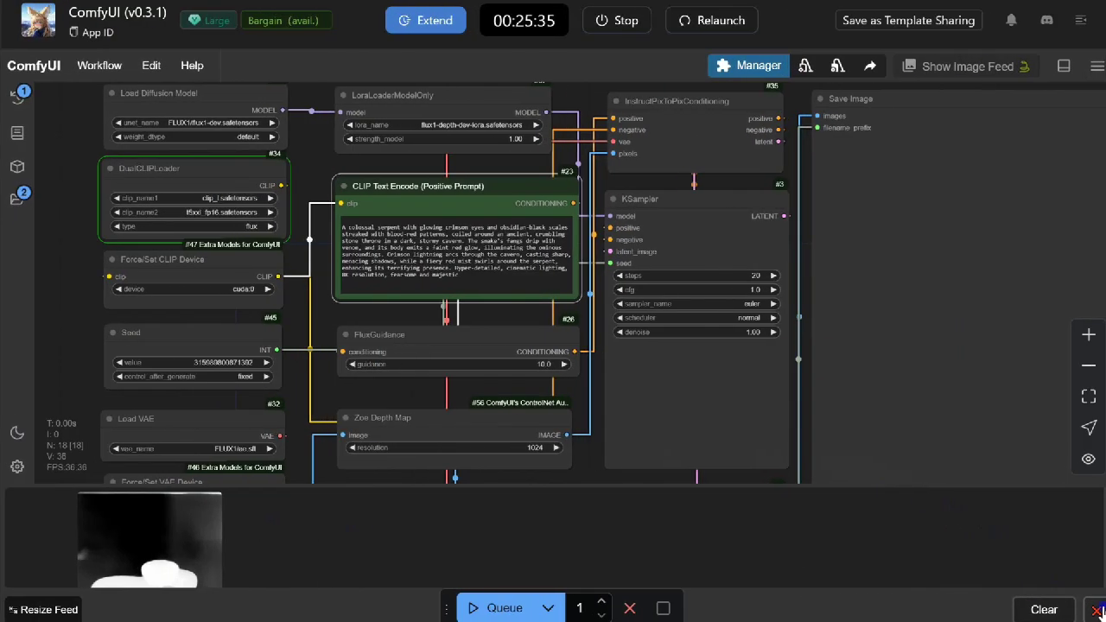
pyautogui.scroll(-3, 575, 471)
pyautogui.hscroll(-2, 575, 471)
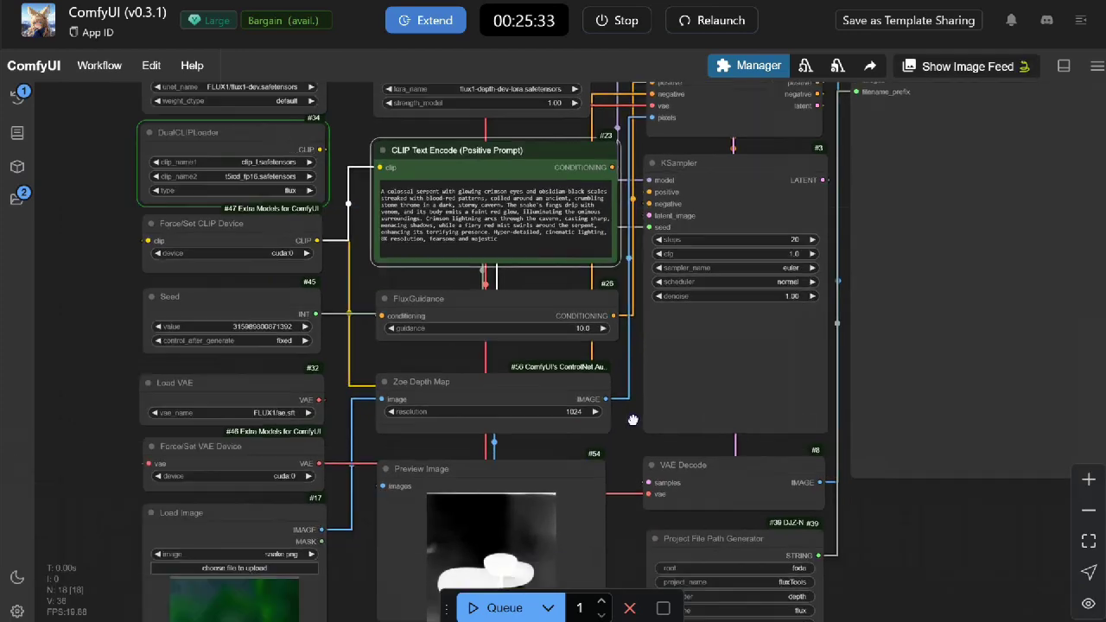
pyautogui.scroll(-3, 596, 545)
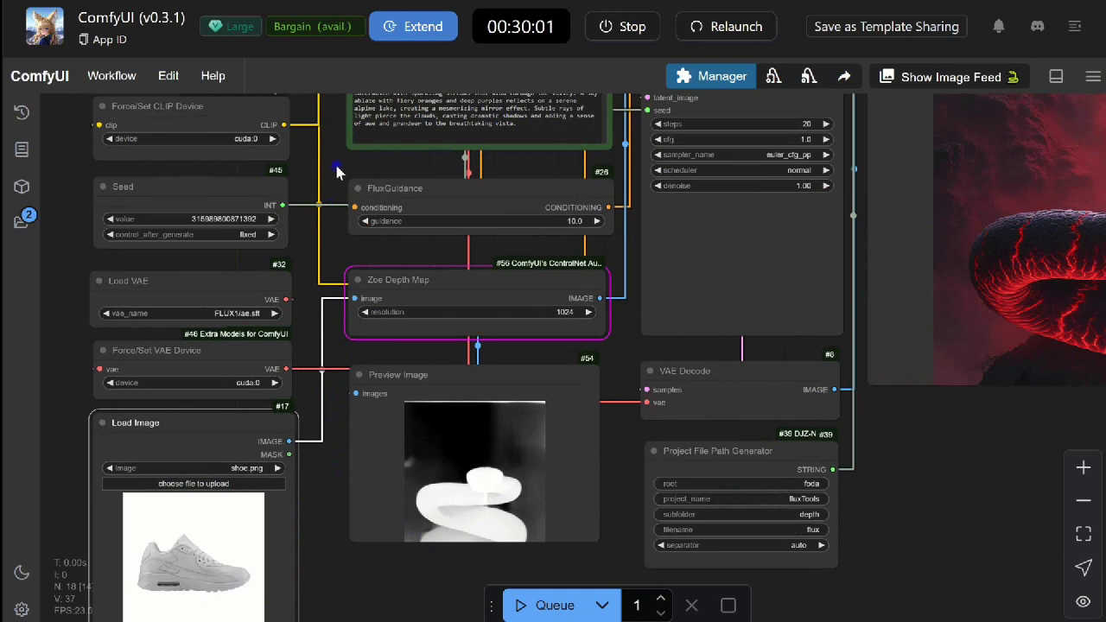
# - Replace the positive prompt with the sleek white futuristic shoe on a floating glass platform for the shoe.png source
pyautogui.moveTo(337, 173); pyautogui.dragTo(333, 326)
pyautogui.scroll(1, 333, 326)
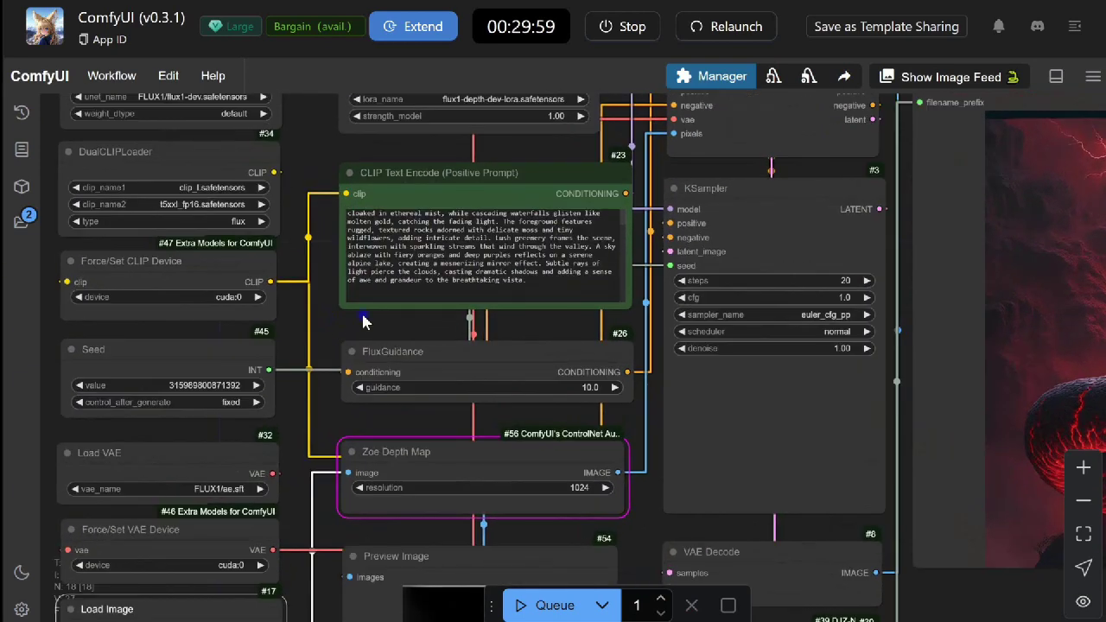
pyautogui.click(538, 289)
pyautogui.hotkey('ctrl', 'a')
pyautogui.write("A sleek white shoe with a futuristic design, displayed on a floating glass platform surrounded by a glowing halo of soft white light. The background features a subtle gradient from silver to pure white, giving it a modern and luxurious feel. Tiny holographic sparkles gently orbit the shoe, emphasizing innovation and style. The shoe's texture, stitching, and details are highlighted with ultra-crisp focus, captured in 8K resolution, studio photography style, with a soft shadow beneath for depth and dimension.")
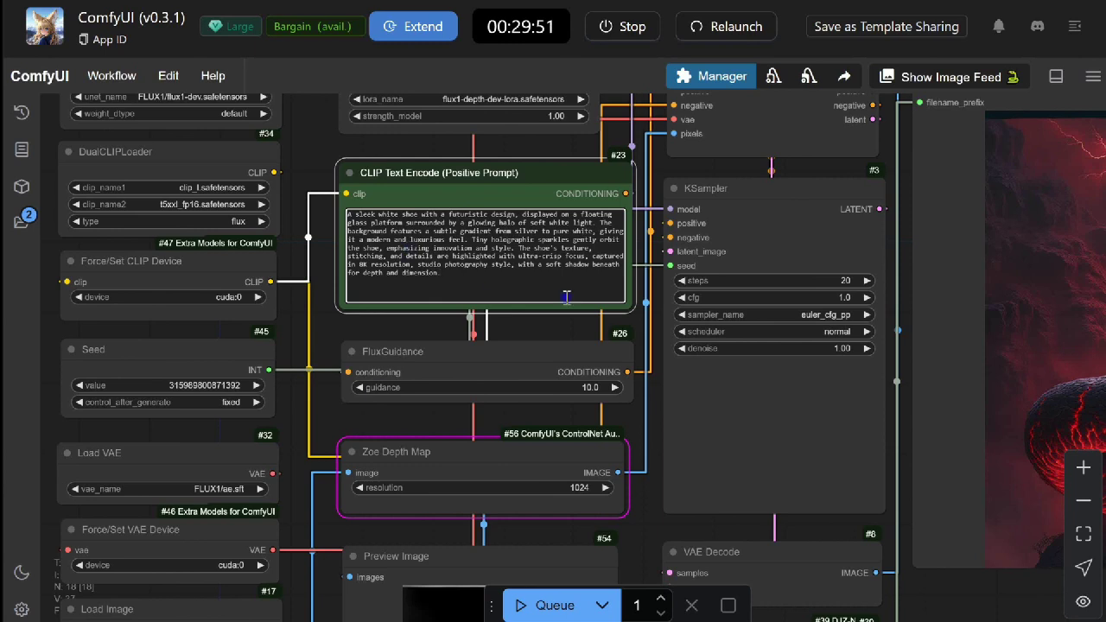
# - Set the KSampler's sampler to dpm_2 and its scheduler to karras, then queue the shoe workflow
pyautogui.click(852, 316)
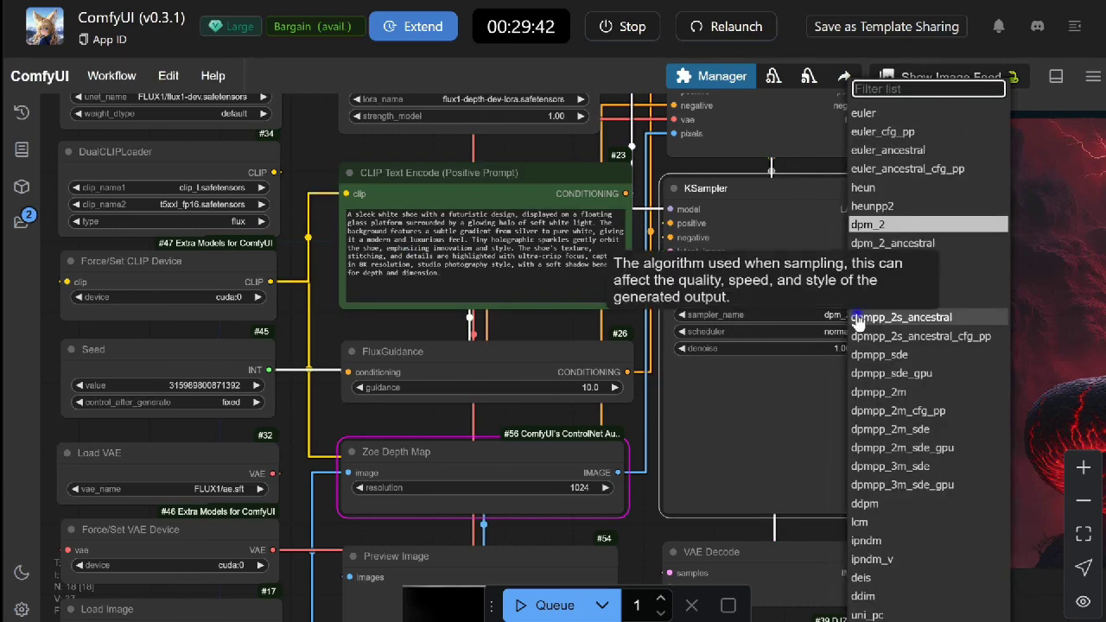
pyautogui.click(807, 331)
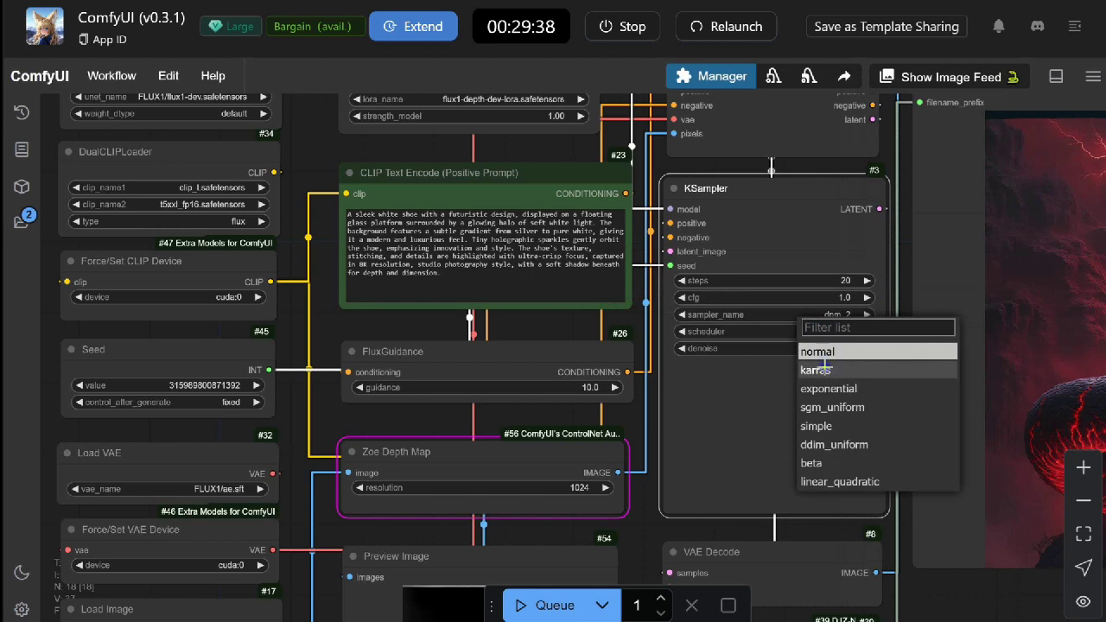
pyautogui.click(822, 368)
pyautogui.click(529, 605)
pyautogui.moveTo(453, 588); pyautogui.dragTo(536, 318)
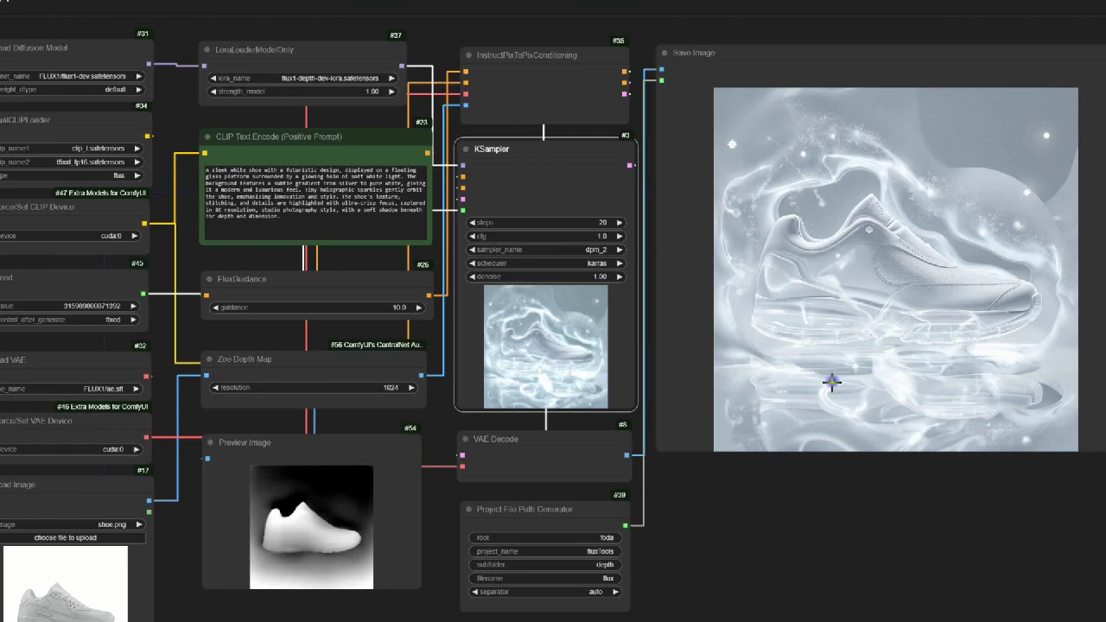
pyautogui.click(913, 619)
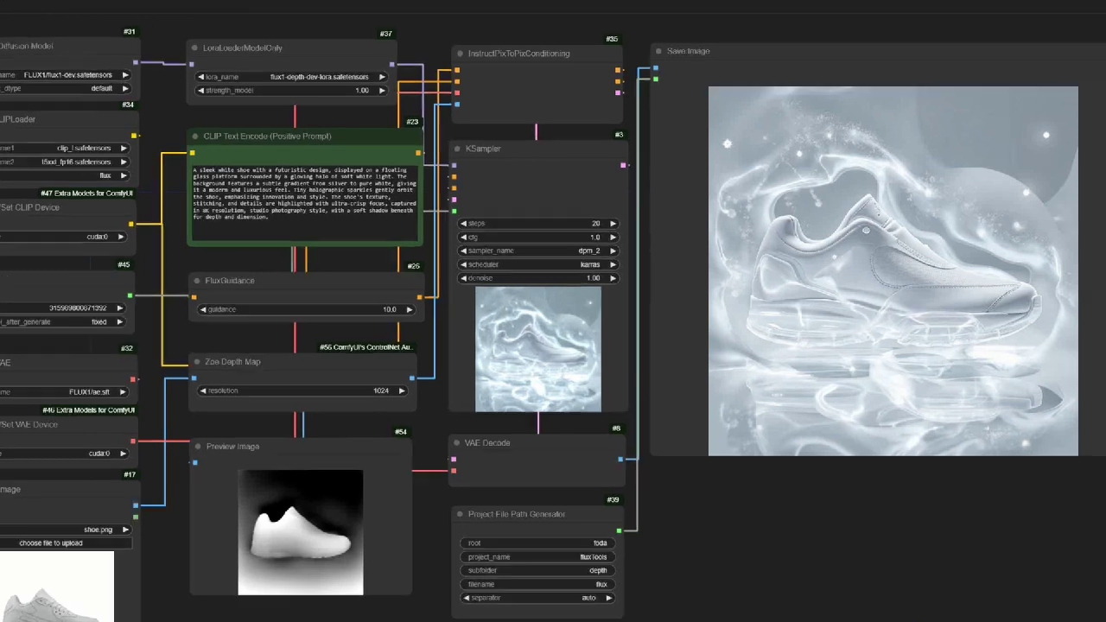